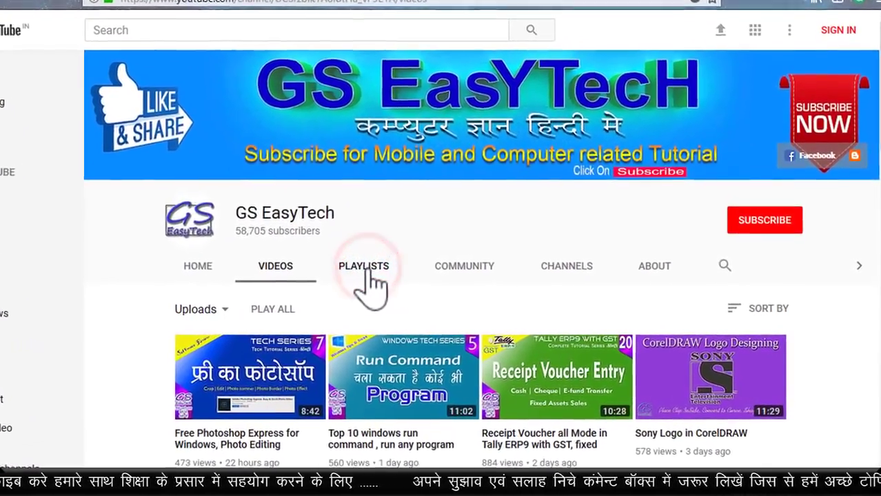
Step: Open the GS EasyTech channel's playlists and look through the created playlists, including the Tally ERP9 ones
left_click(356, 271)
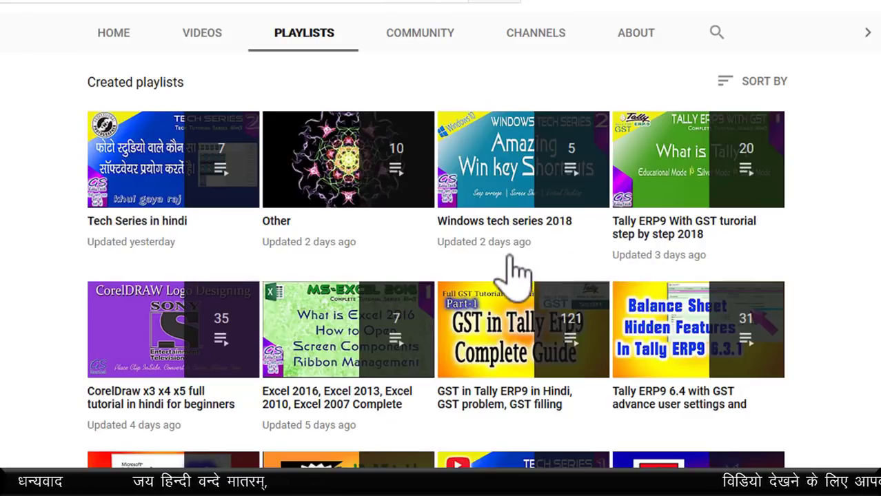
scroll(507, 269, "down", 2)
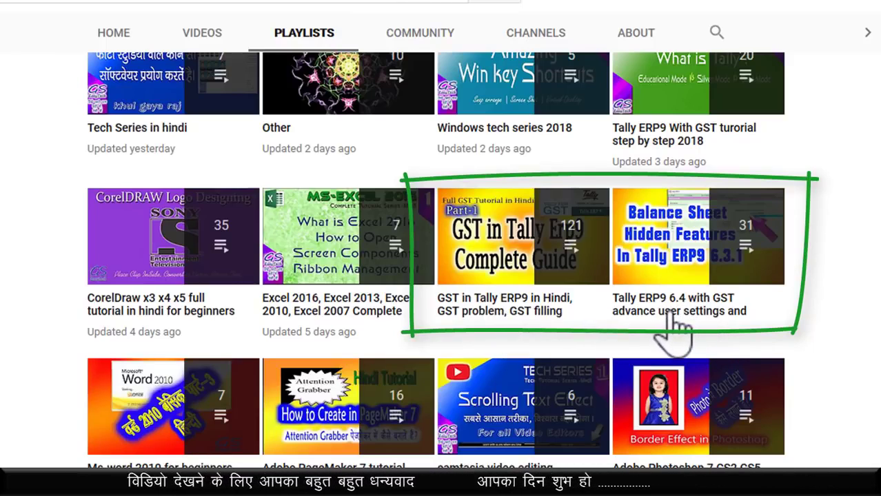
scroll(679, 317, "up", 3)
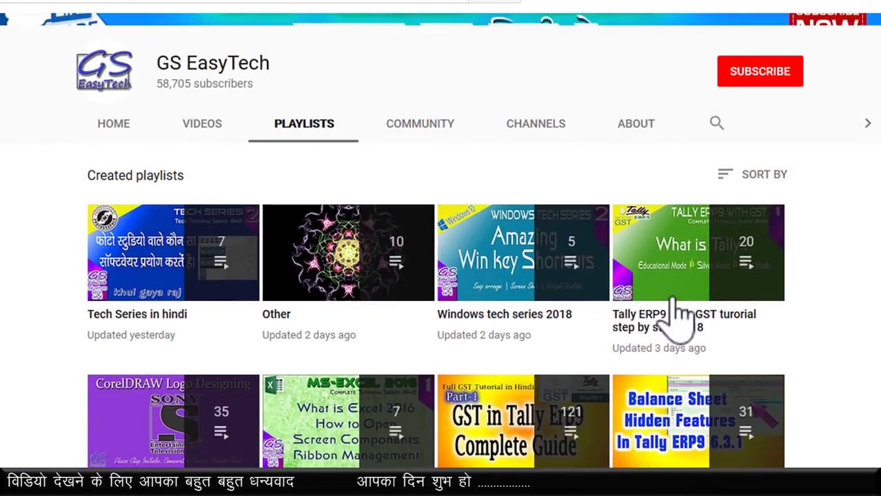
scroll(305, 364, "down", 2)
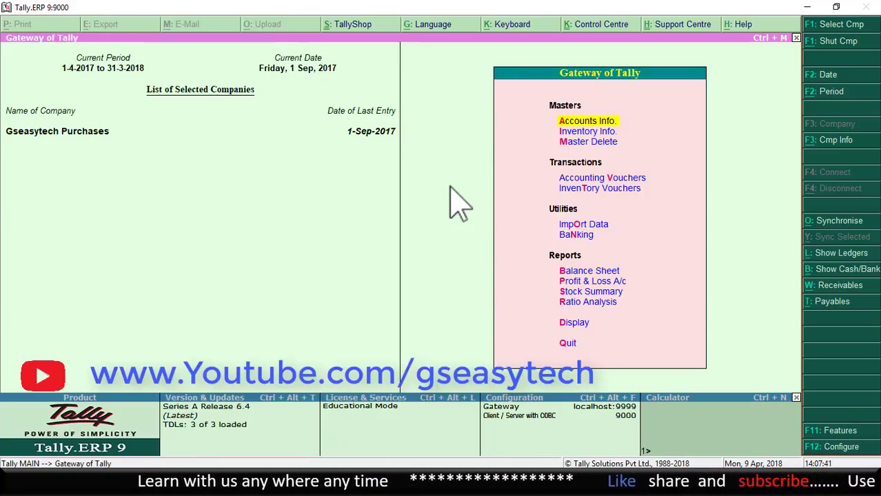
Step: Switch to Tally.ERP 9 and open the list of ledgers for single-ledger alteration from Accounts Info
key("Return")
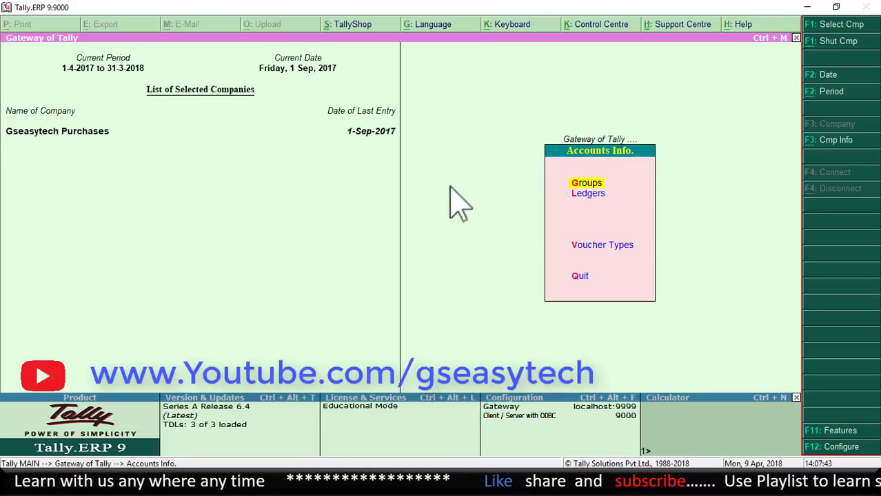
key("Down")
key("Return")
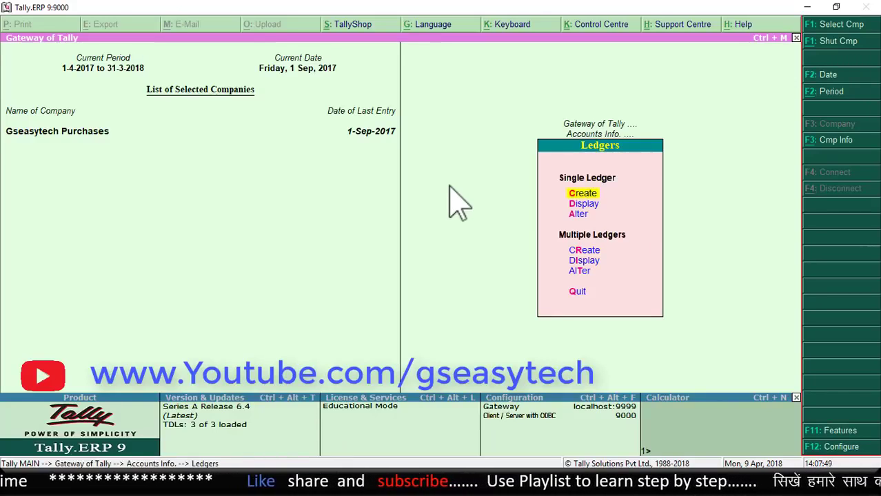
key("Down")
key("Down")
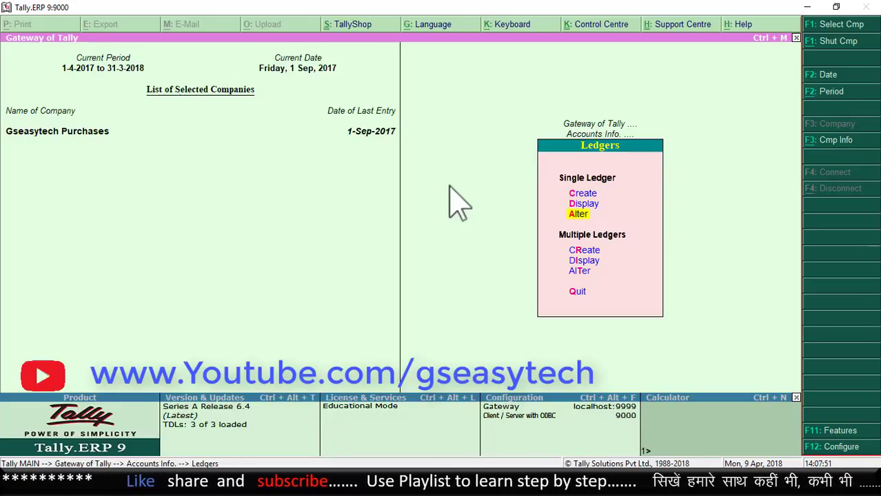
key("Return")
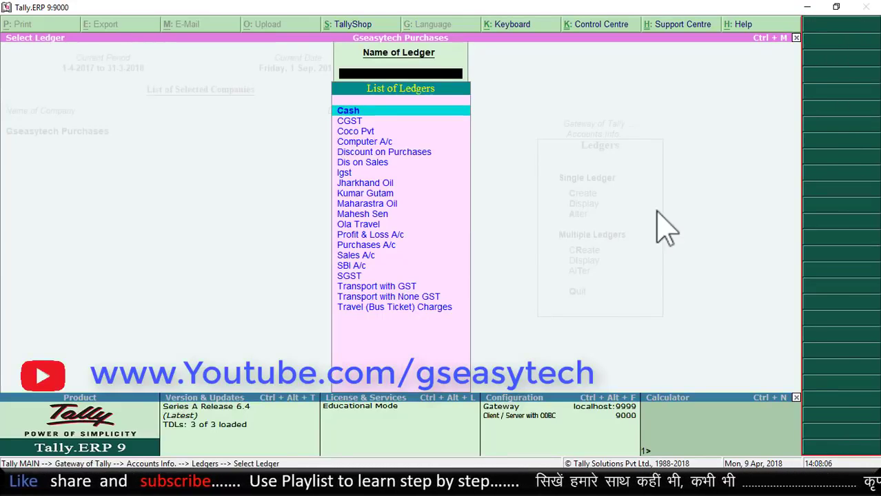
Step: Open the Igst ledger for alteration
key("Down")
key("Down")
key("Down")
key("Down")
key("Down")
key("Down")
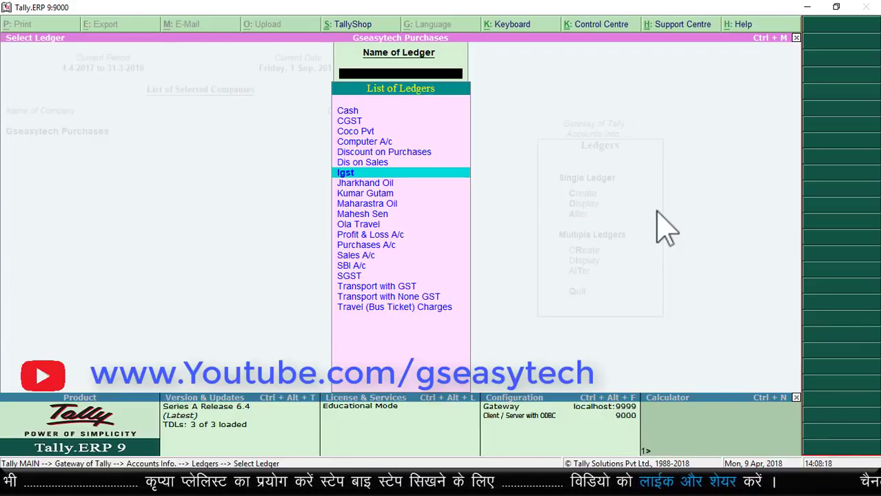
key("Return")
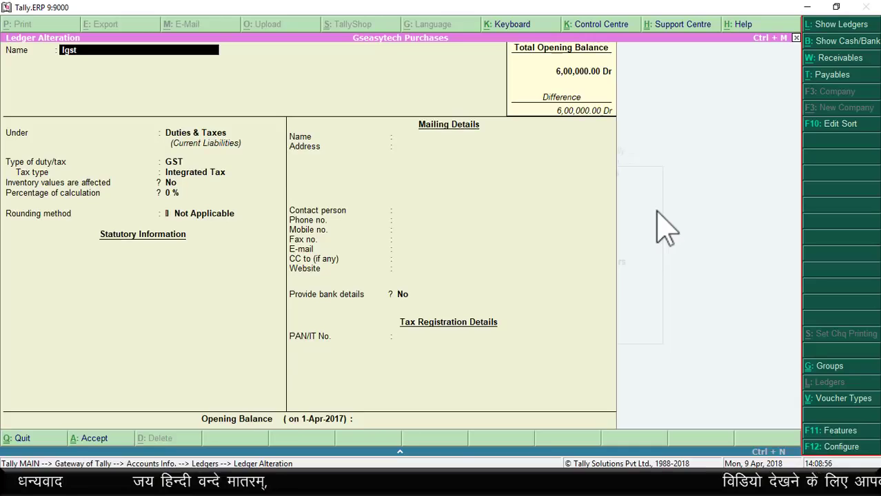
Step: Review the Igst ledger's group, duty type, tax type, calculation percentage and rounding, and accept the ledger with its existing settings
key("Return")
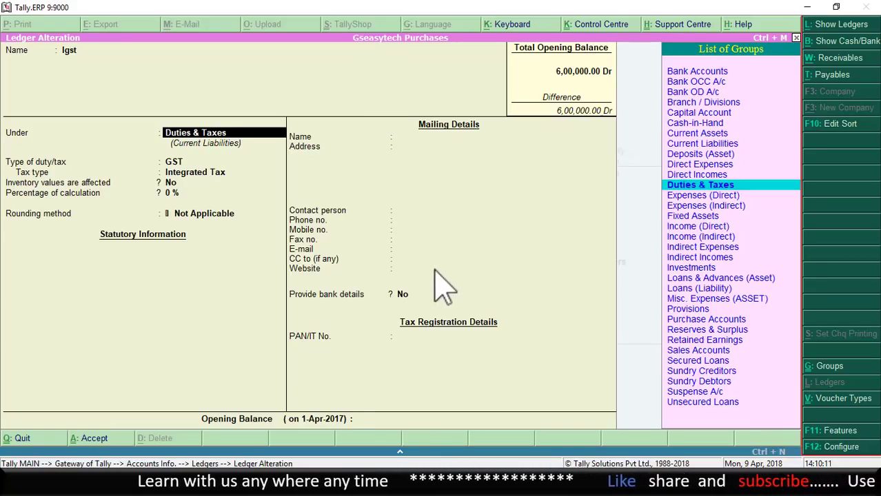
key("Return")
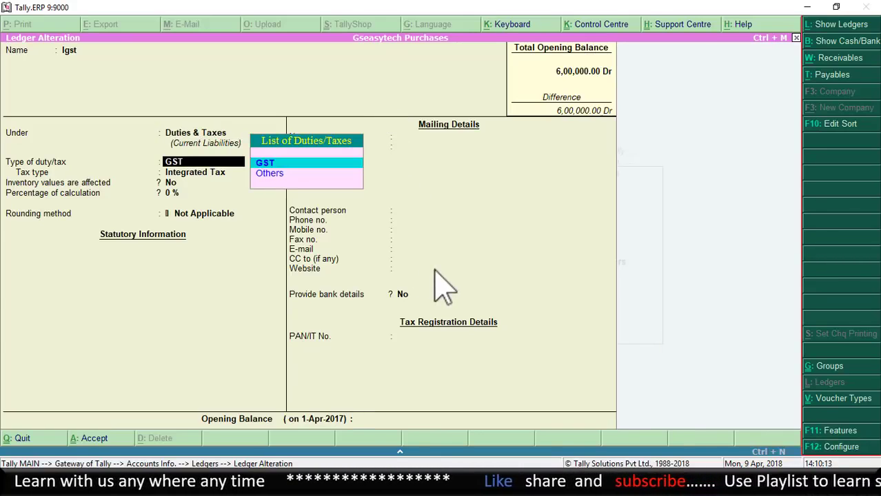
key("Return")
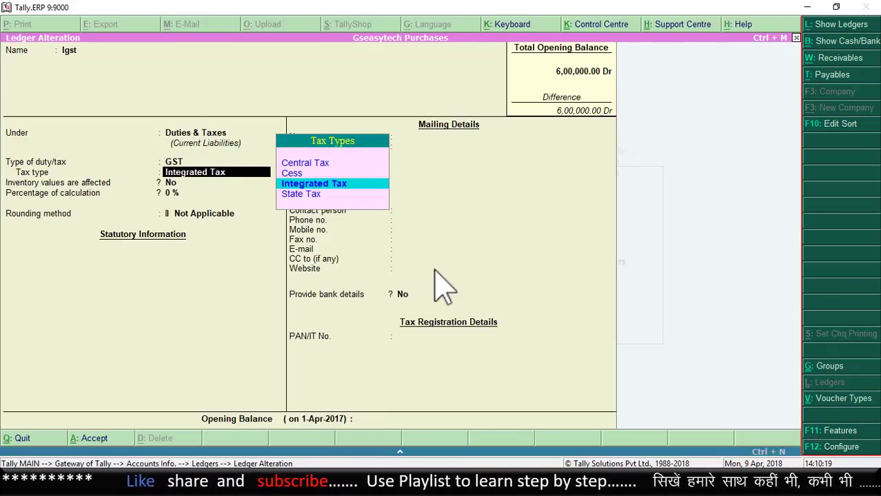
key("Return")
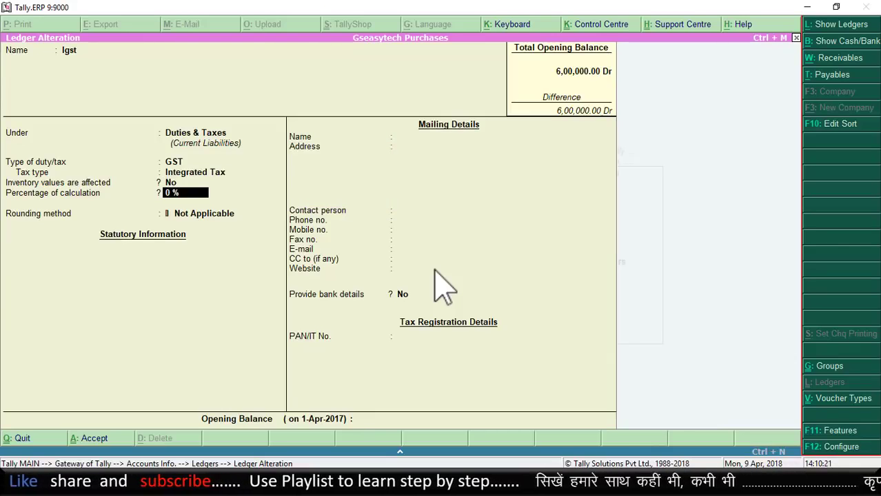
key("Return")
key("Return")
key("Return")
key("Return")
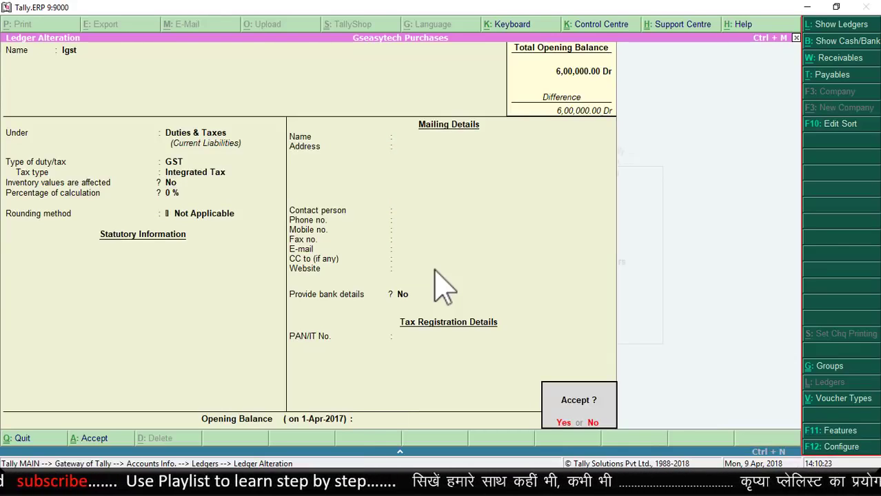
key("Return")
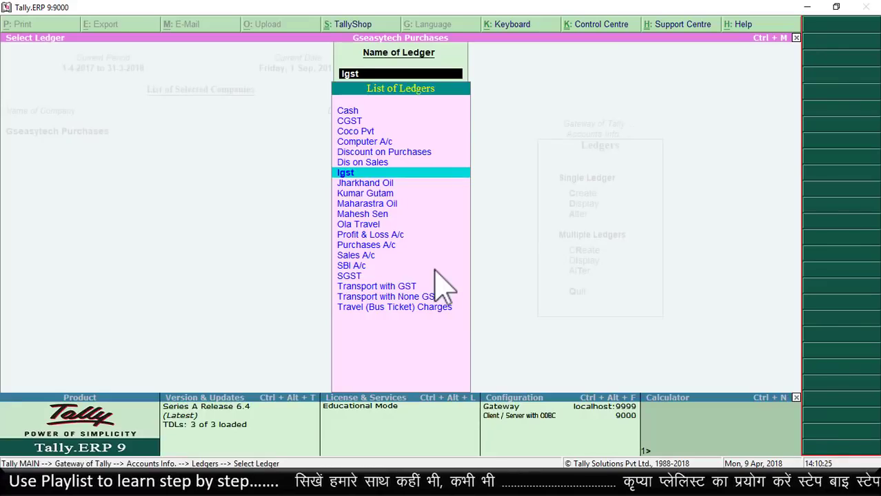
Step: Open the SGST ledger for alteration
type("s")
key("Down")
key("Down")
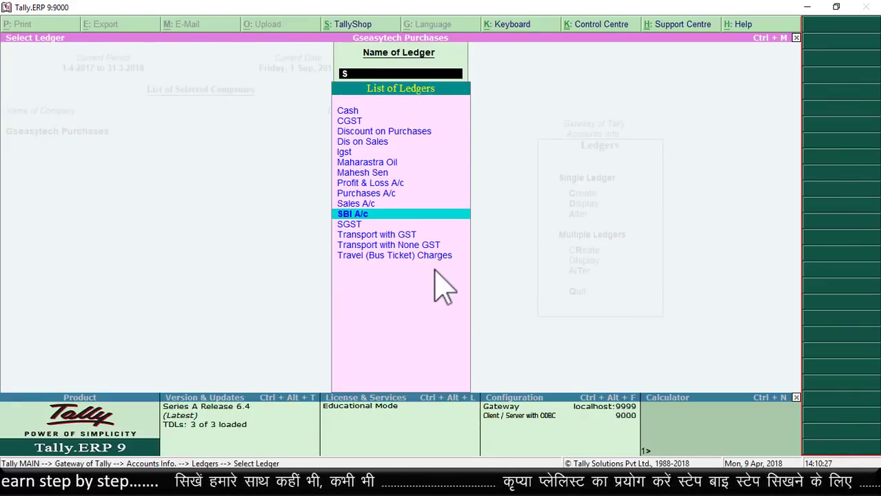
key("Return")
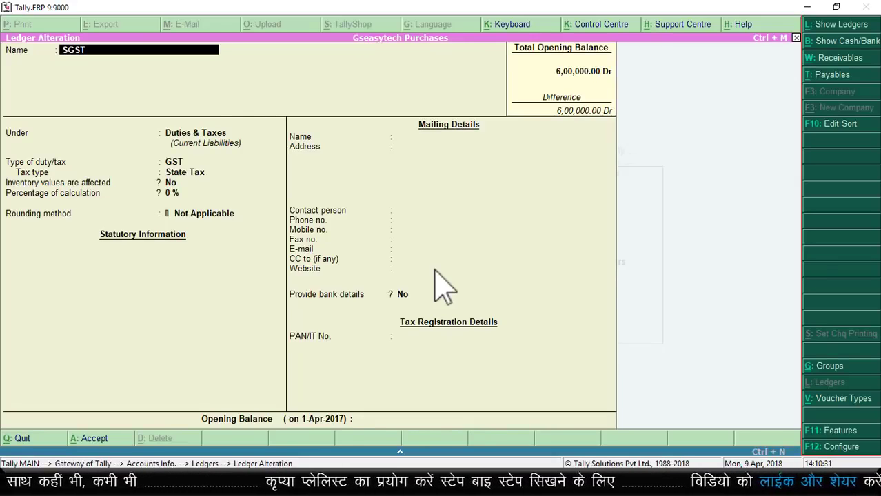
Step: Review the SGST ledger's group, duty type, tax type and calculation percentage, and accept the ledger with its existing settings
key("Return")
key("Return")
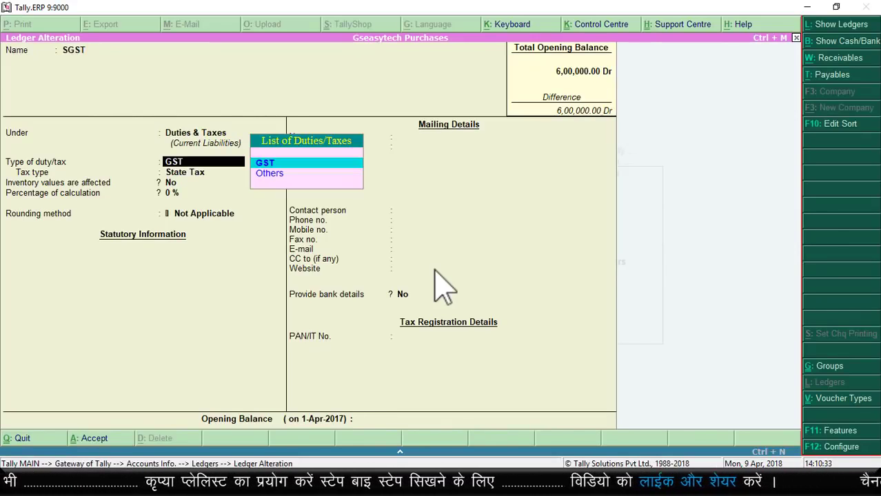
key("Return")
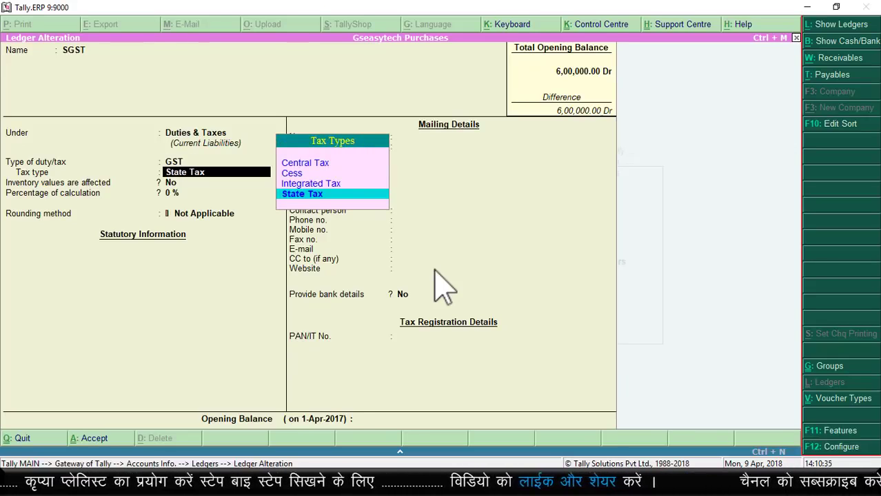
key("Return")
key("Return")
key("Return")
key("Return")
key("Return")
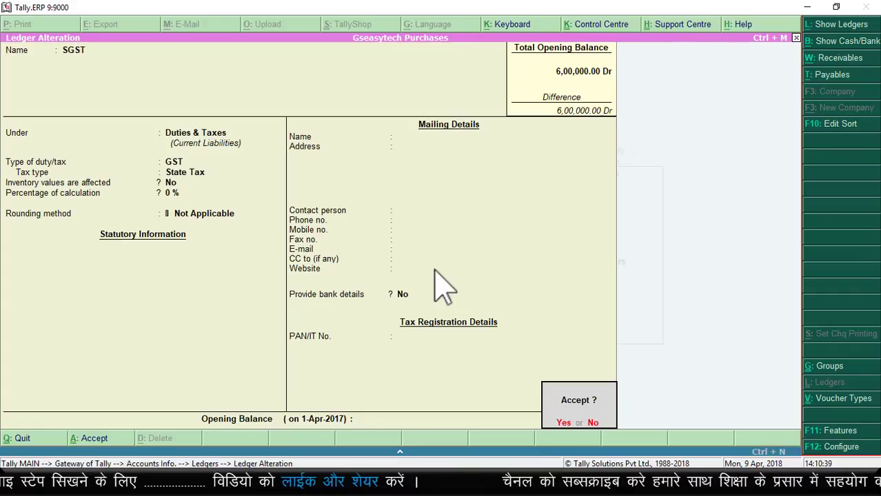
key("Return")
Step: Open the CGST ledger for alteration
type("c")
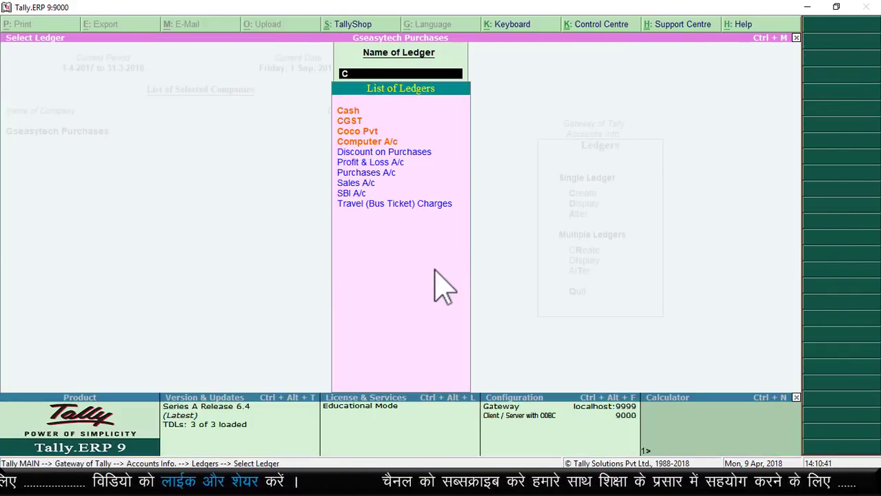
key("Down")
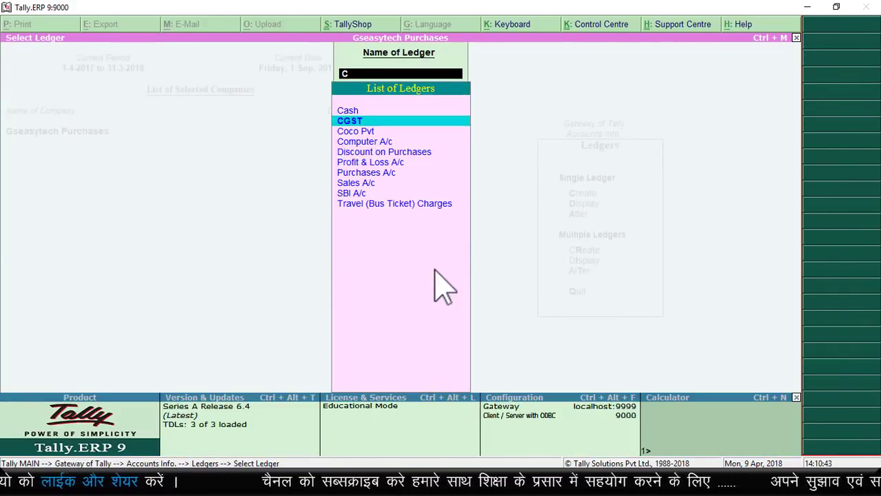
key("Return")
Step: Review the CGST ledger's settings, keep Central Tax as the tax type, and accept the ledger
key("Return")
key("Return")
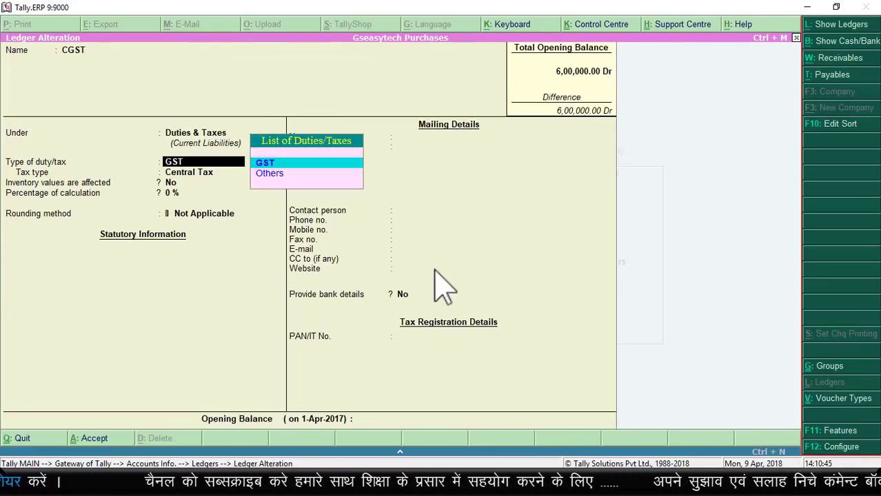
key("Return")
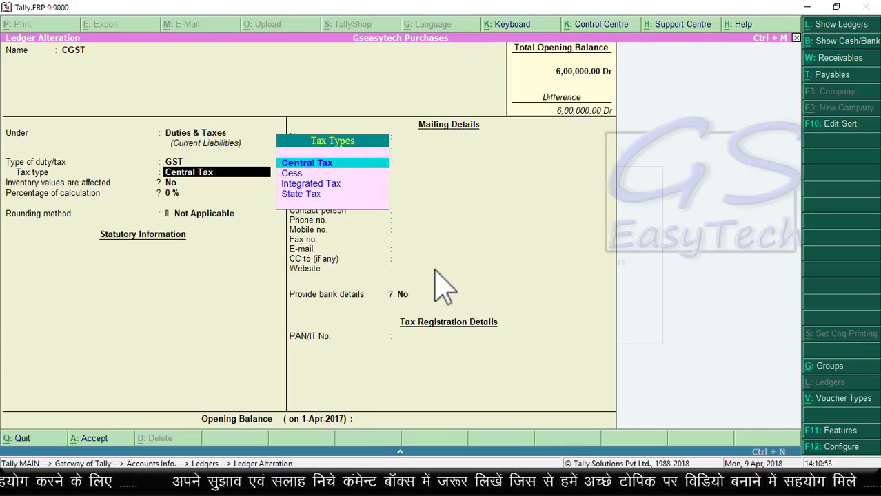
key("Down")
key("Up")
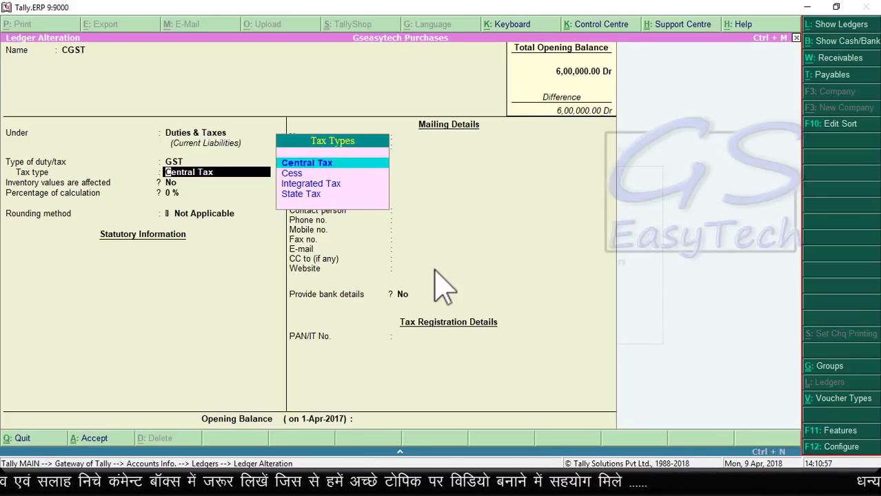
key("Return")
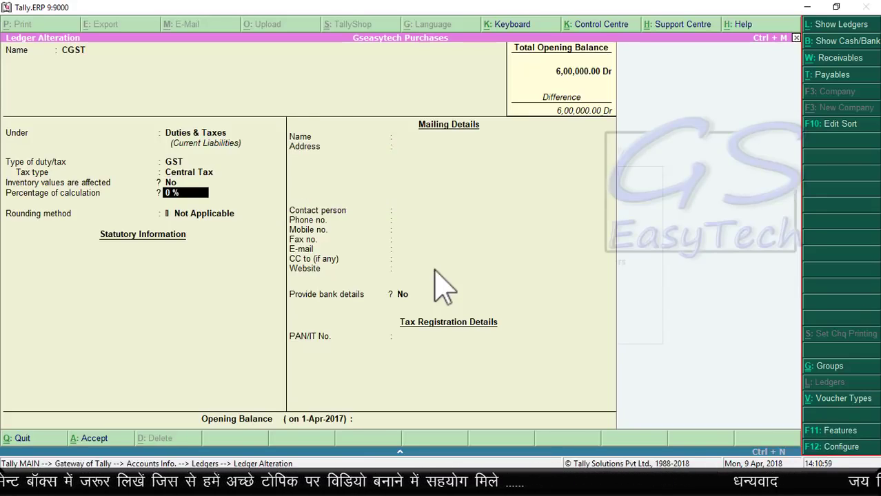
key("Return")
key("Return")
key("Return")
key("Return")
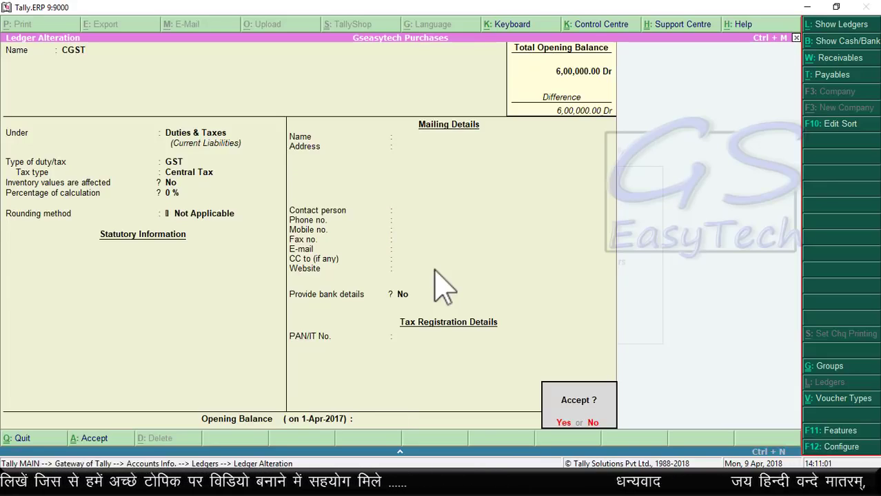
key("Return")
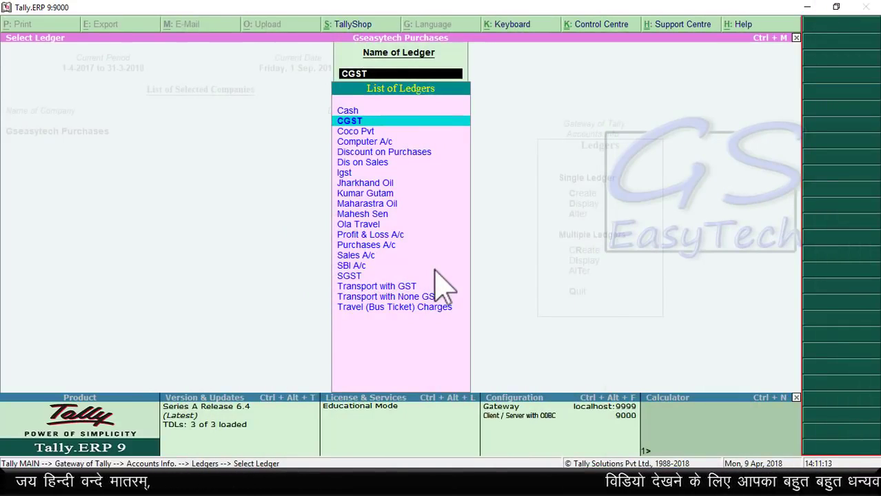
Step: Leave ledger alteration, return to the Gateway of Tally, and open Voucher Types under Accounts Info
key("Escape")
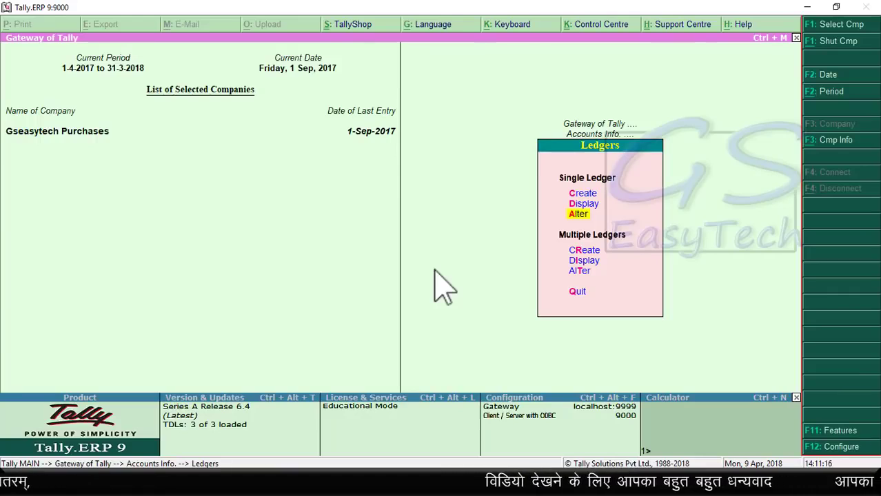
key("Escape")
key("Escape")
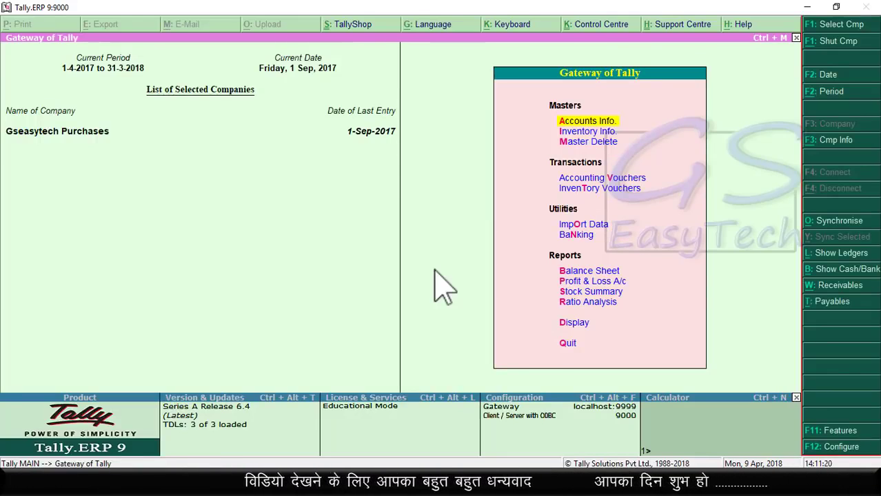
key("Return")
key("Down")
key("Down")
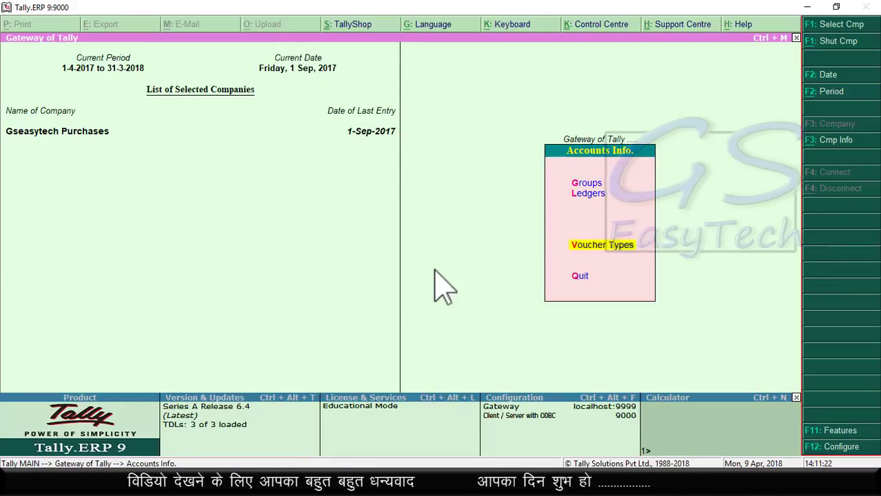
key("Return")
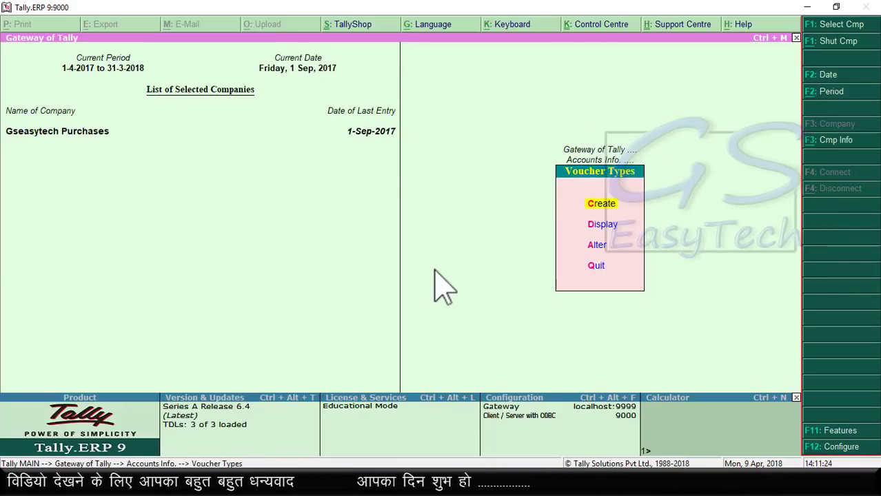
Step: Open the Sales voucher type for alteration
key("Down")
key("Down")
key("Return")
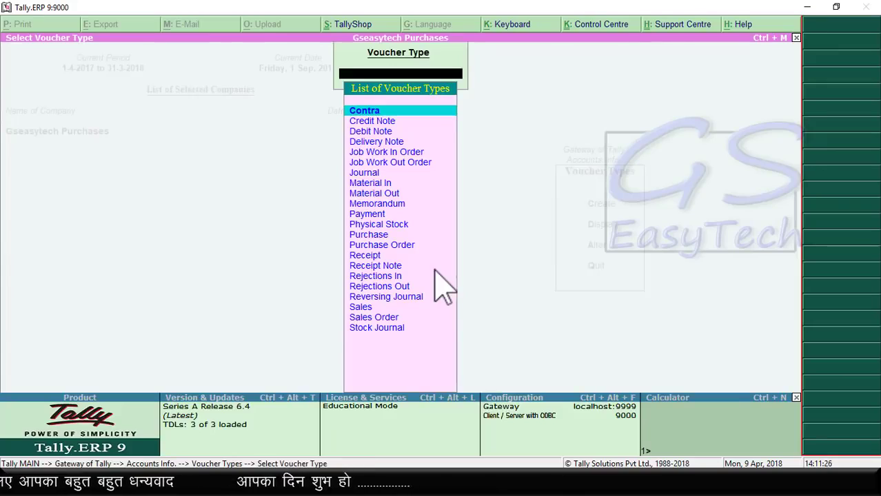
type("Sal")
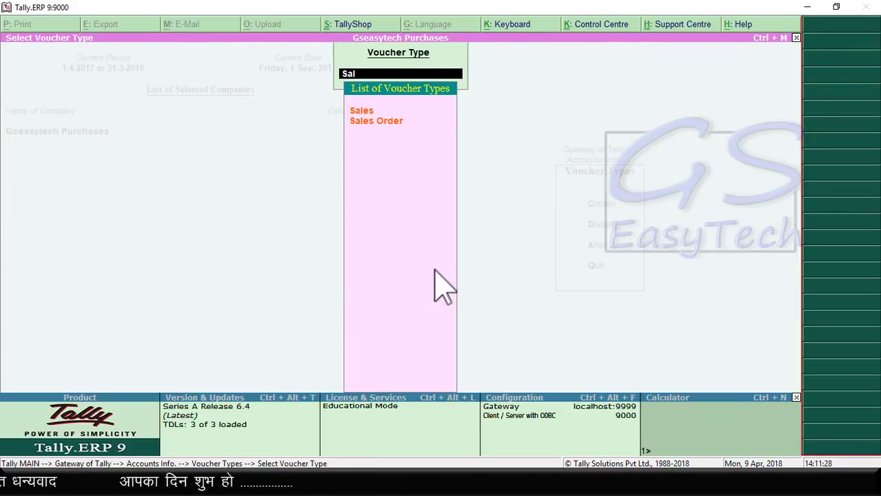
key("Return")
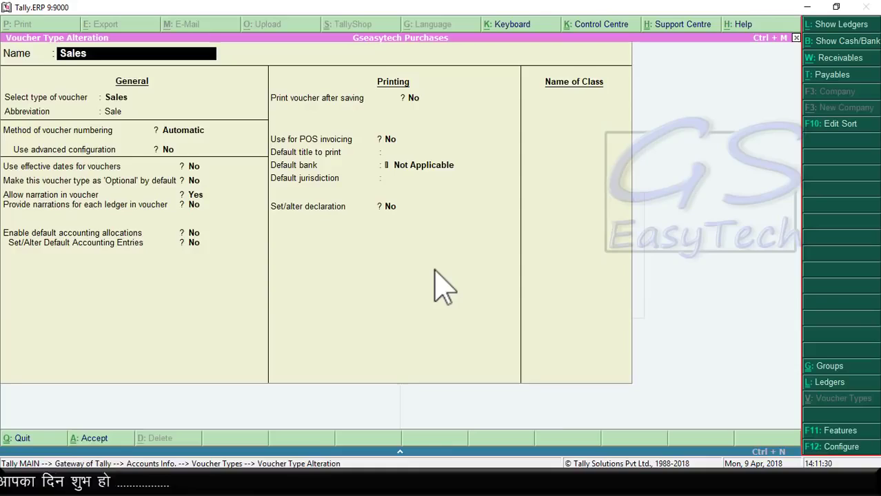
Step: Keep the Sales voucher type's general and printing settings, and add a voucher class named Sales
key("Return")
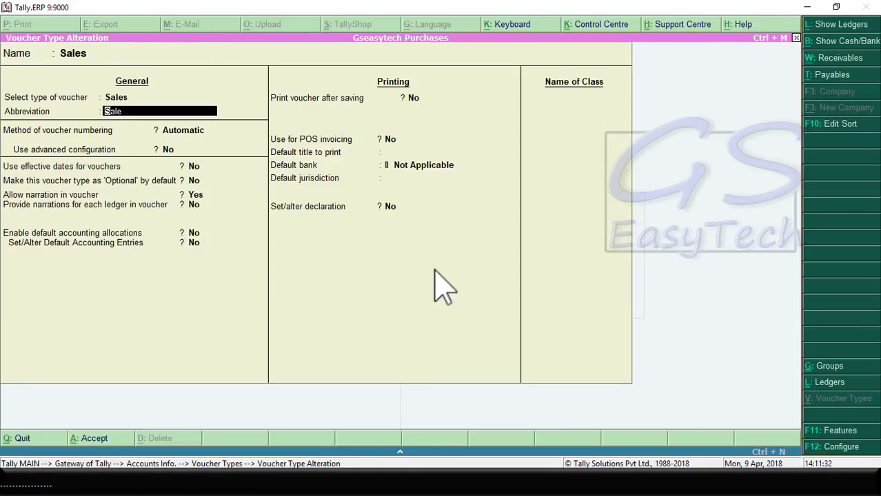
key("Return")
key("Return")
key("Return")
key("Return")
key("Return")
key("Return")
key("Return")
key("Return")
key("Return")
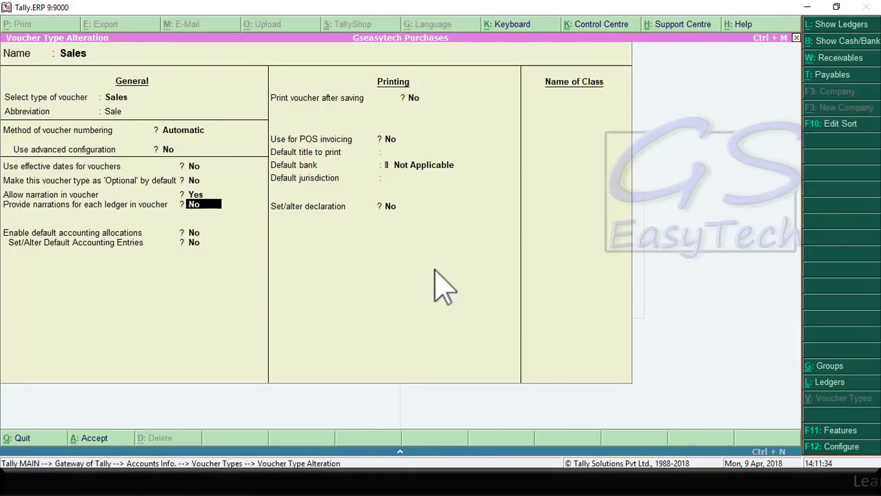
key("Return")
key("Return")
key("Return")
key("Return")
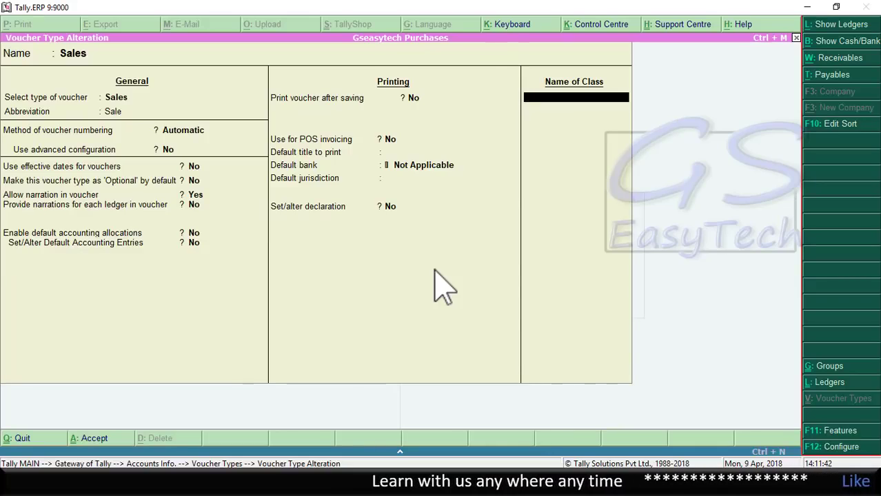
type("Sales")
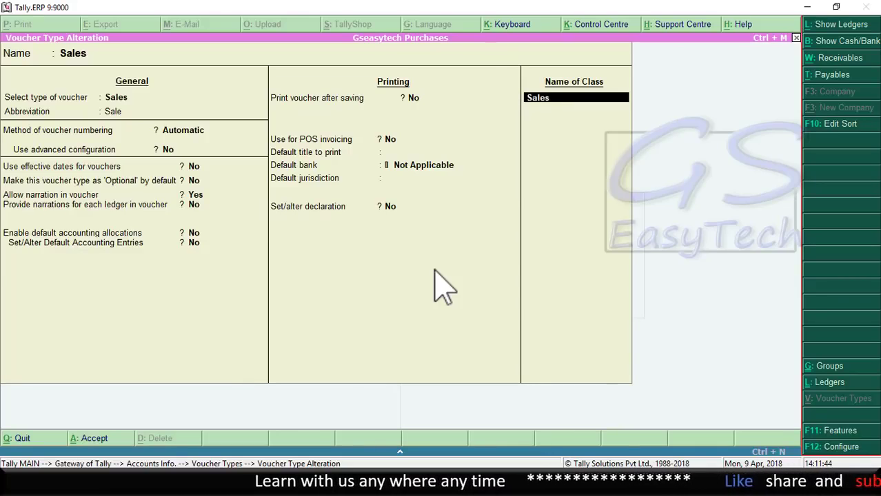
key("Return")
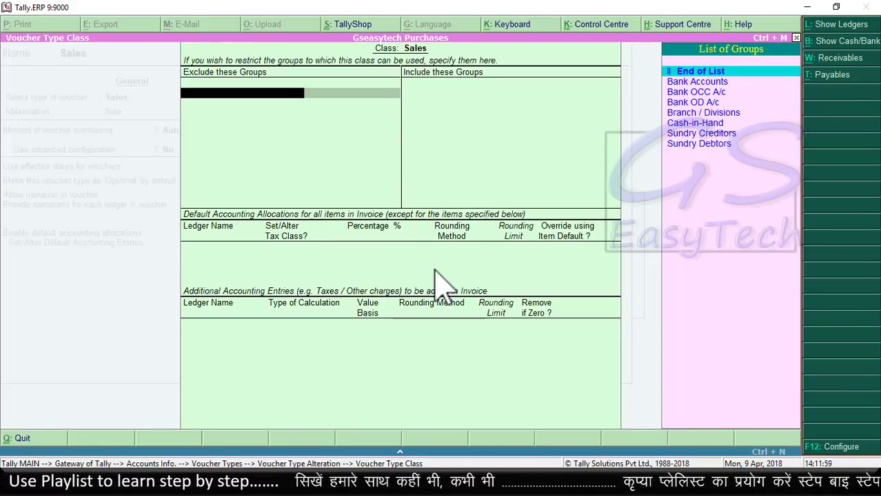
Step: Exclude the Sundry Creditors group from the Sales class and specify no groups to include
key("Down")
key("Down")
key("Down")
key("Down")
key("Down")
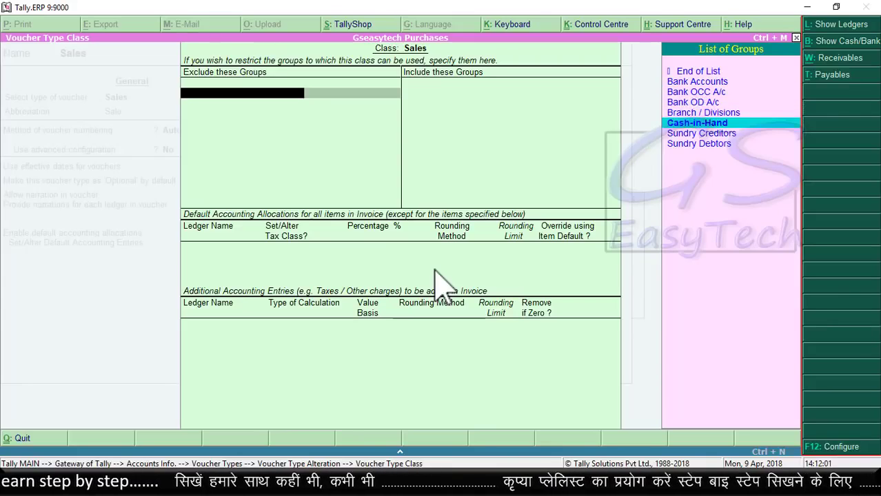
key("Down")
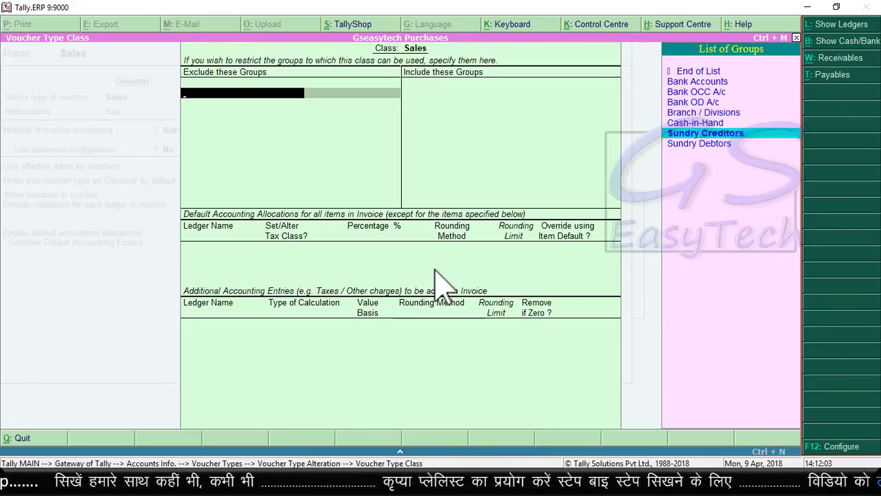
key("Return")
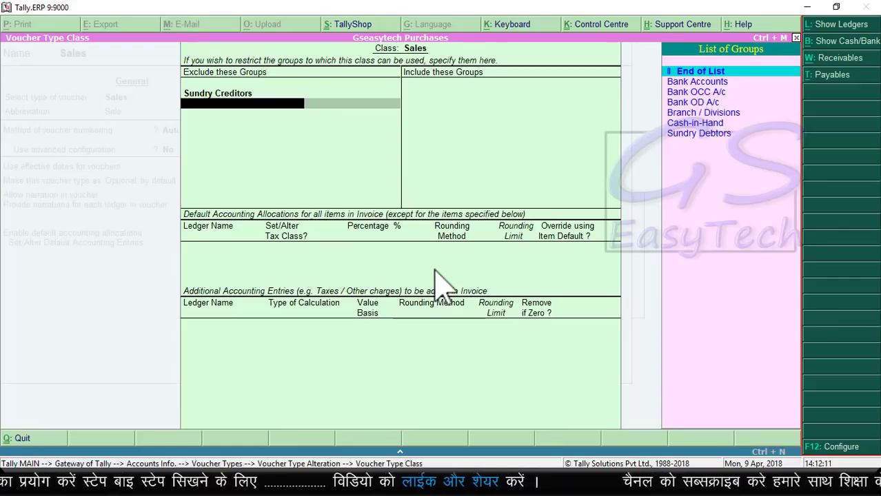
key("Return")
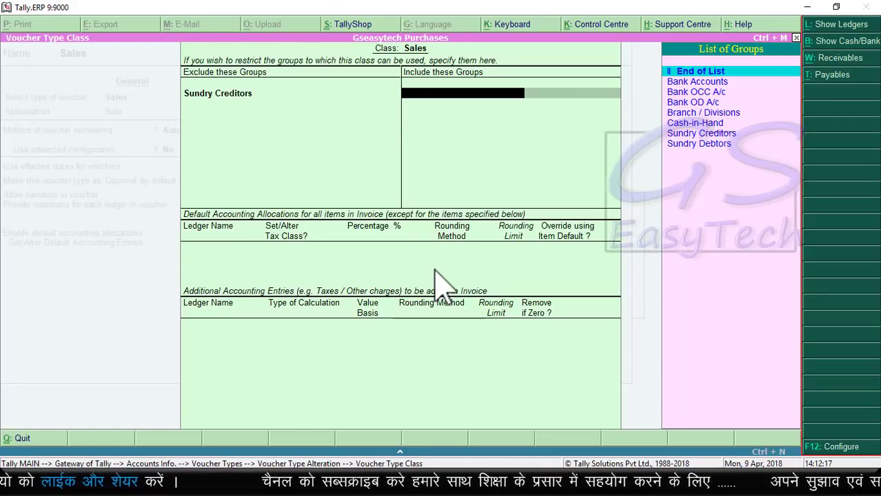
key("Return")
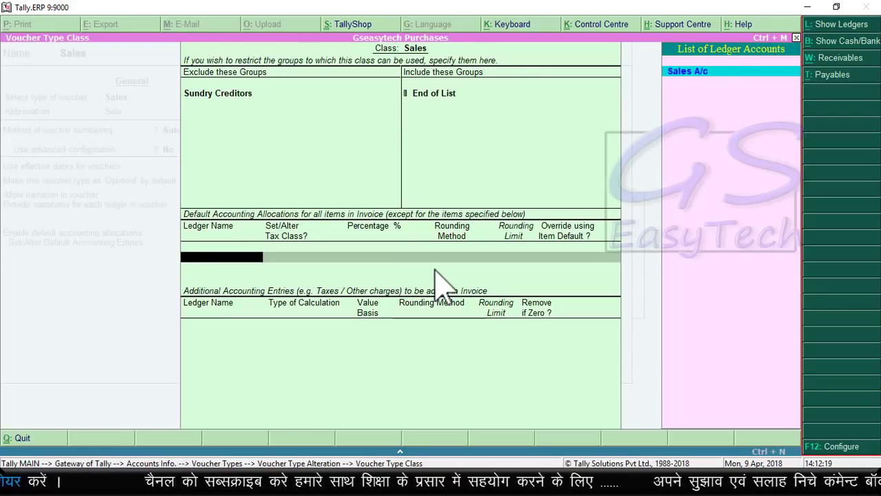
Step: Allocate all invoice items to Sales A/c at 100 %, with no tax class and no item default override
key("Return")
key("Return")
key("Return")
key("Return")
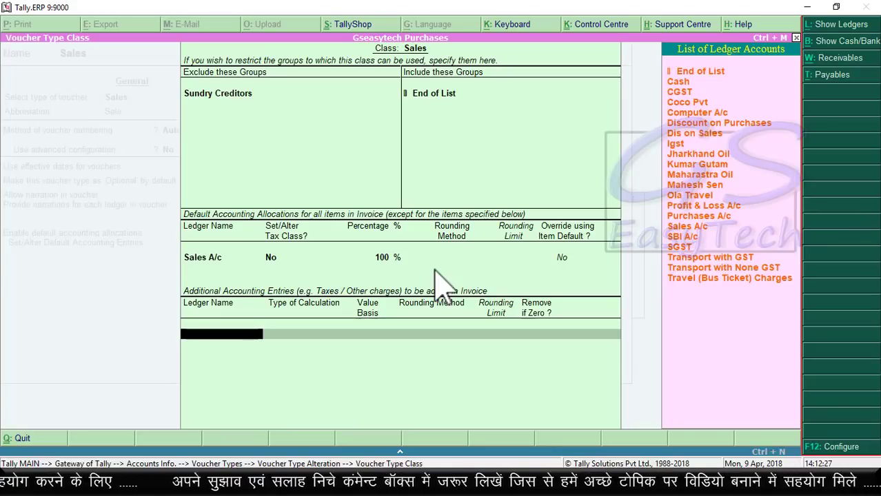
Step: Add the Igst, CGST and SGST ledgers as additional accounting entries, each with Remove if Zero set to Yes
type("i")
key("Return")
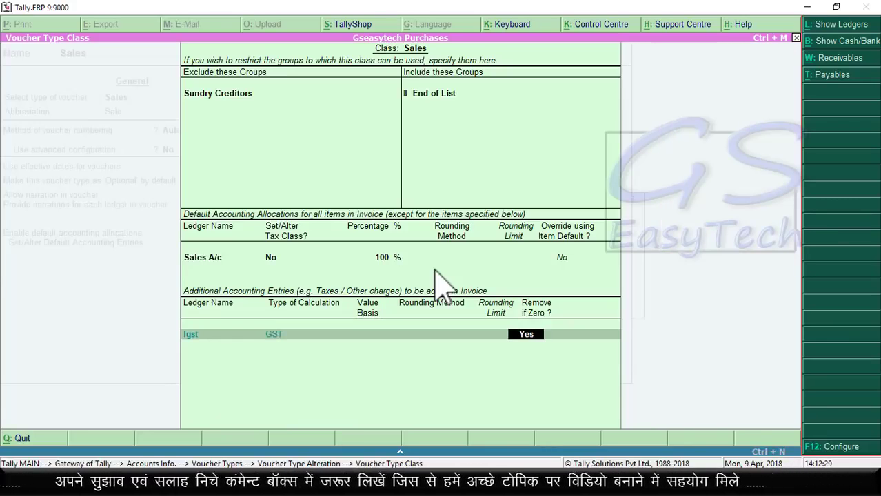
key("Return")
type("C")
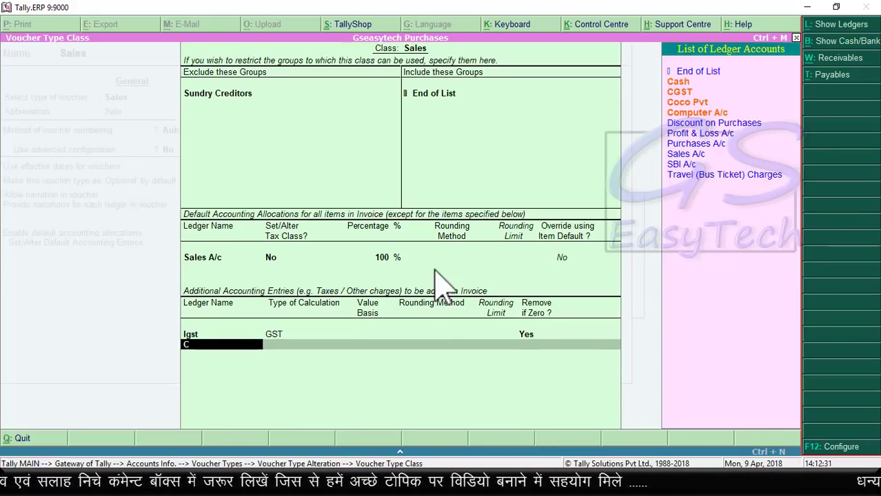
key("Return")
key("Return")
type("S")
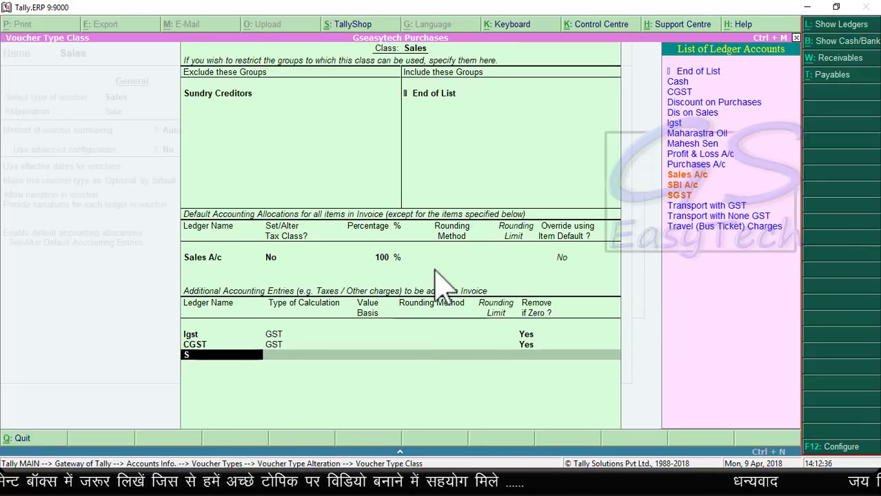
key("Down")
key("Down")
key("Return")
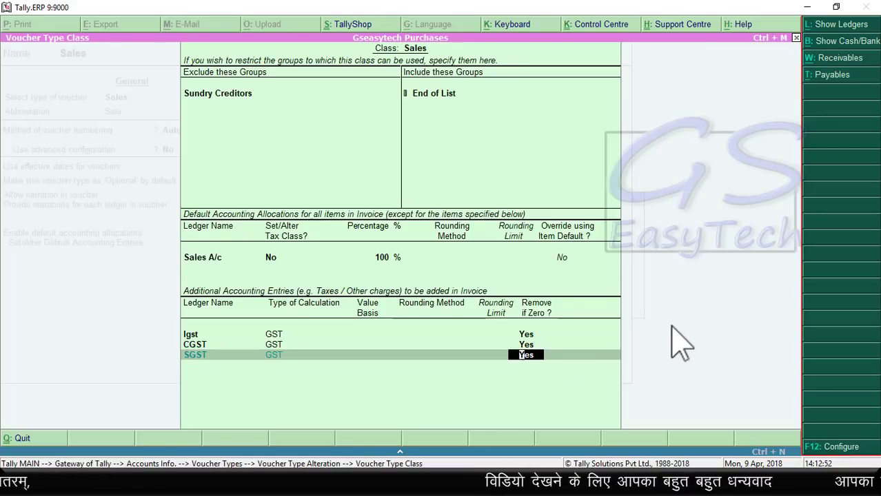
key("Return")
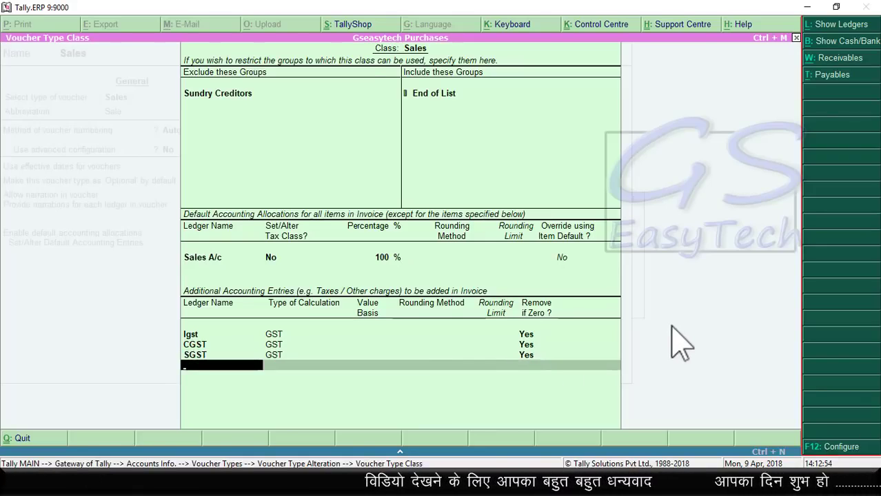
Step: Finish the Sales class definition and accept the altered Sales voucher type
key("Return")
key("Return")
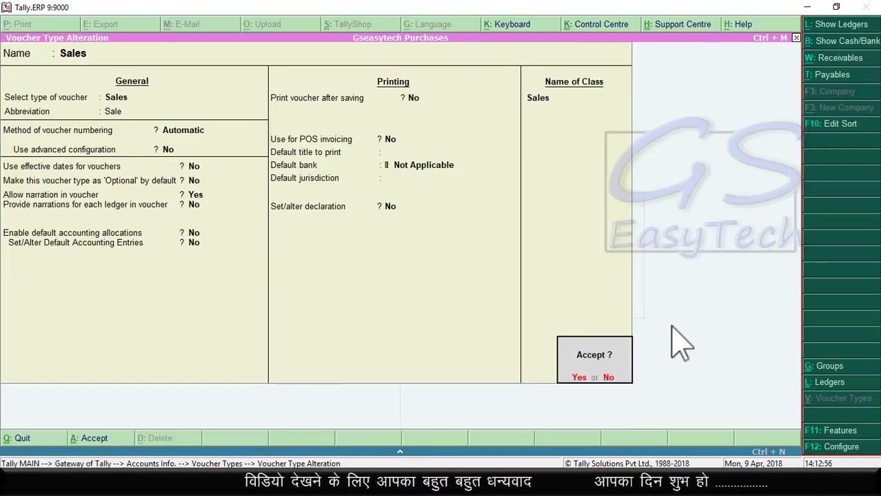
key("Return")
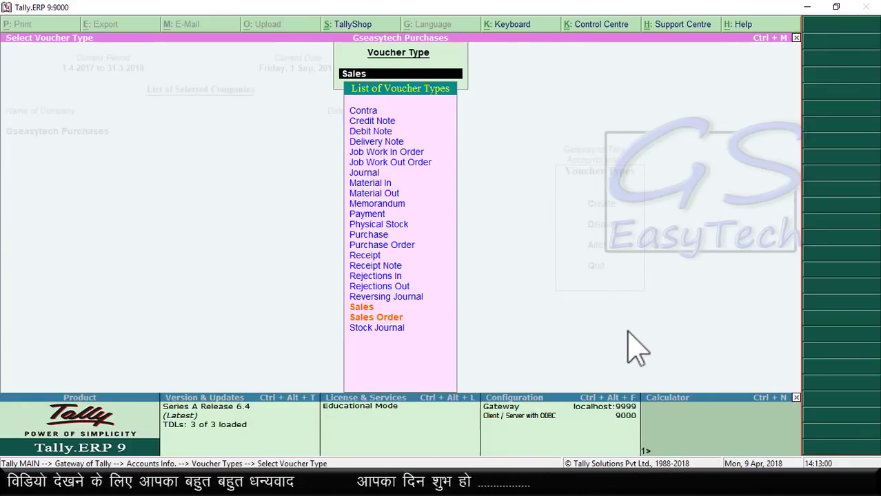
Step: Return to the Gateway of Tally and start a Sales accounting voucher using the Sales voucher class
key("Escape")
key("Escape")
key("Escape")
key("Escape")
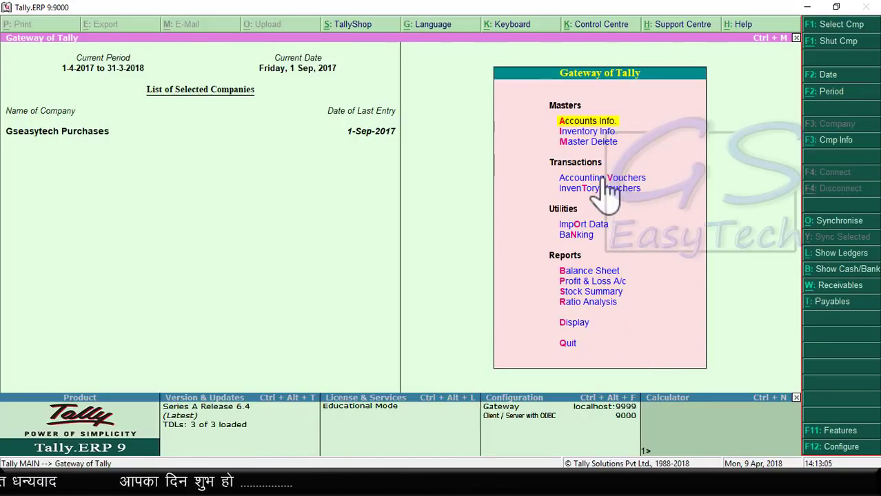
left_click(603, 179)
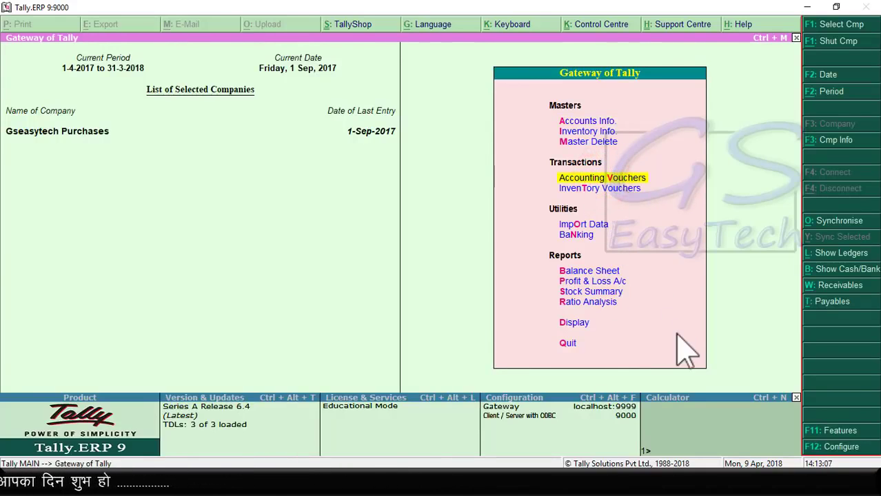
key("Return")
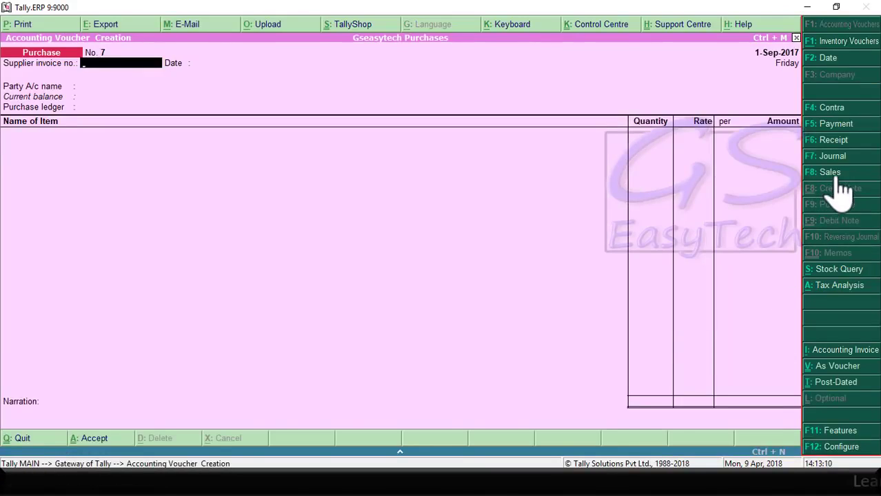
key("F8")
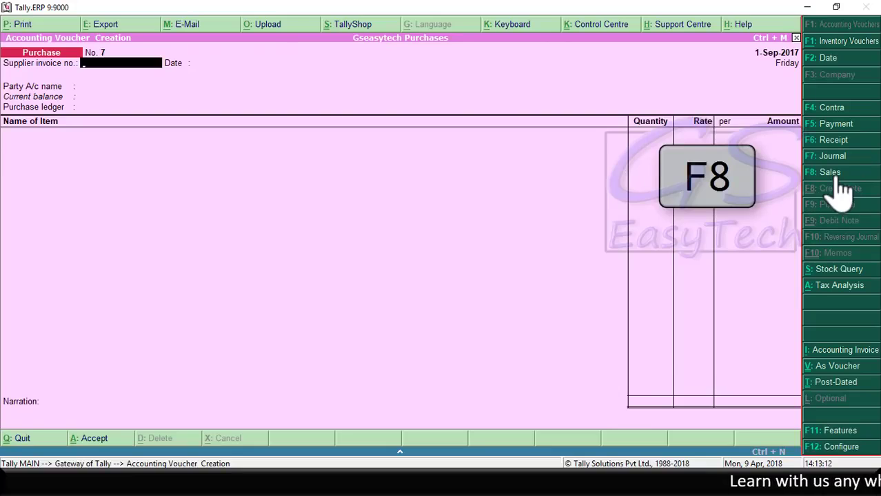
left_click(832, 174)
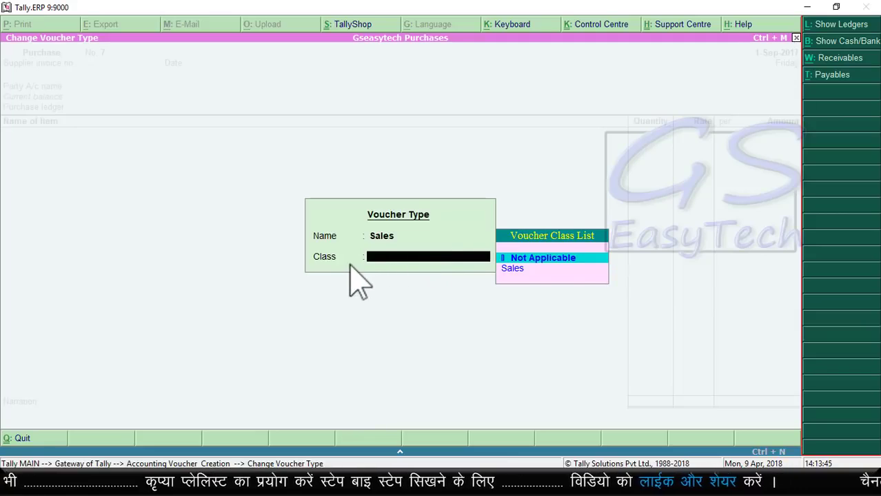
left_click(513, 269)
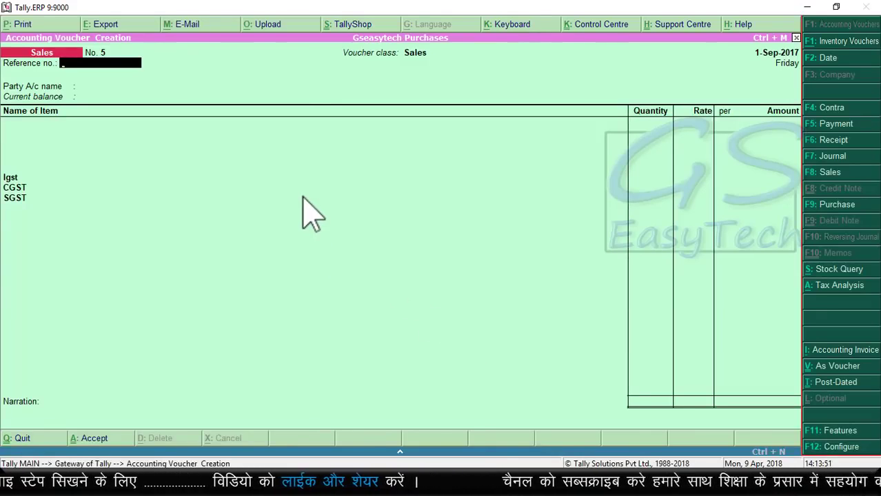
mouse_move(1, 158)
left_mouse_down()
mouse_move(17, 208)
mouse_move(55, 214)
left_mouse_up()
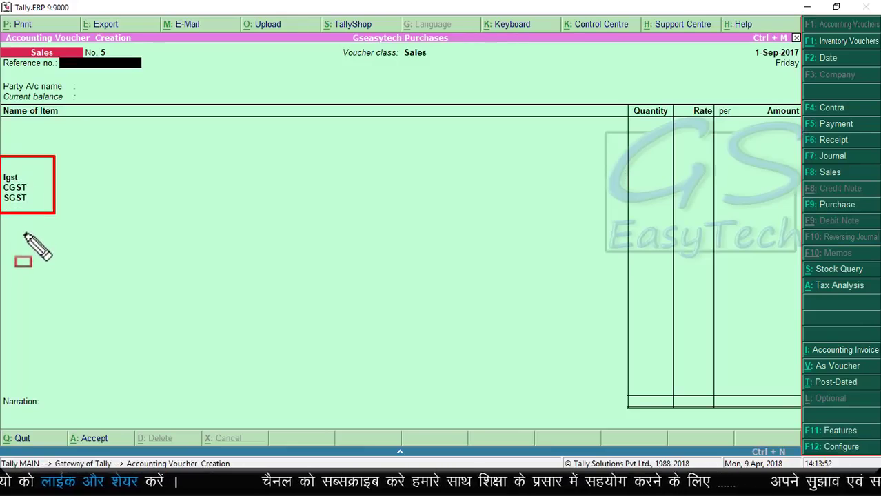
key("Escape")
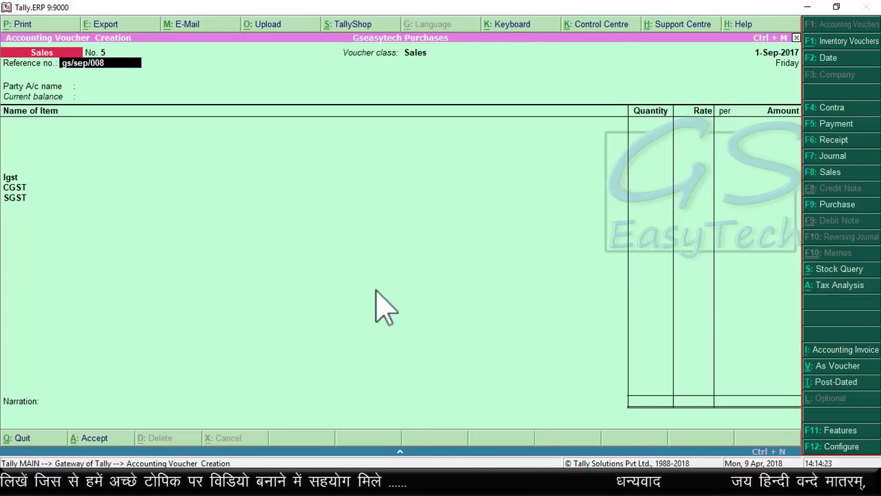
Step: Enter gs/sep/008 as the sales voucher's reference number and choose Jharkhand Oil as the party account
key("Return")
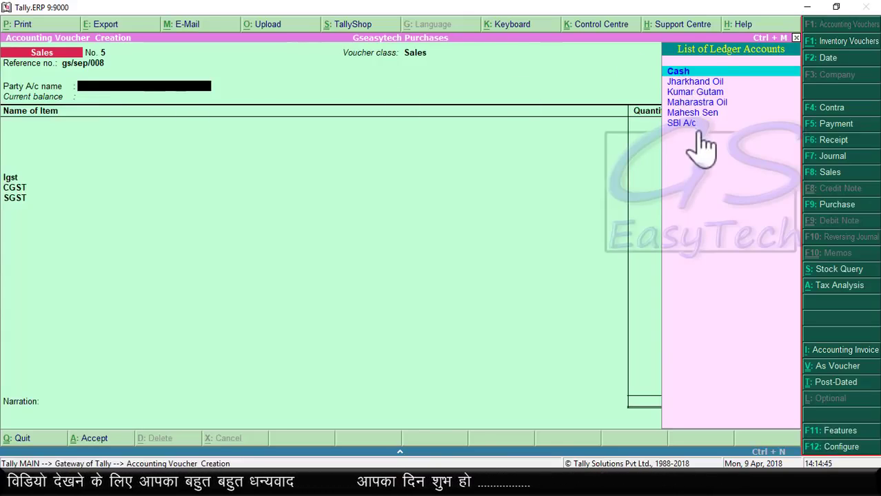
left_click(689, 81)
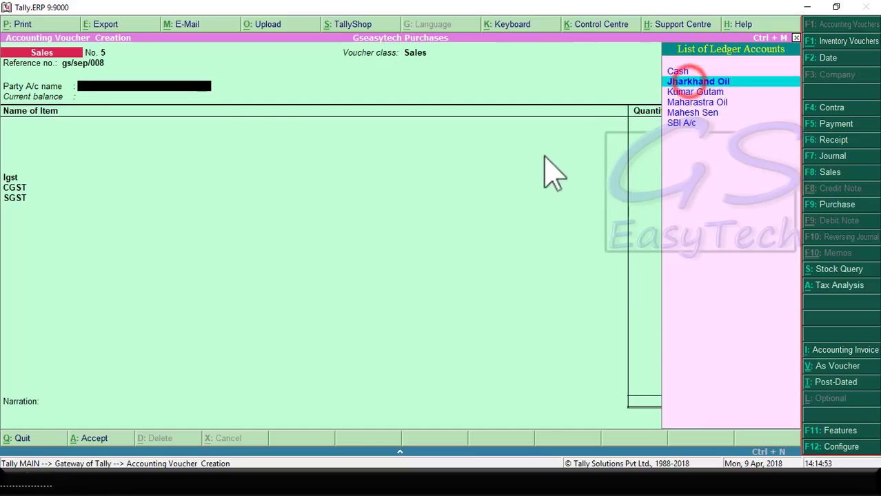
key("Return")
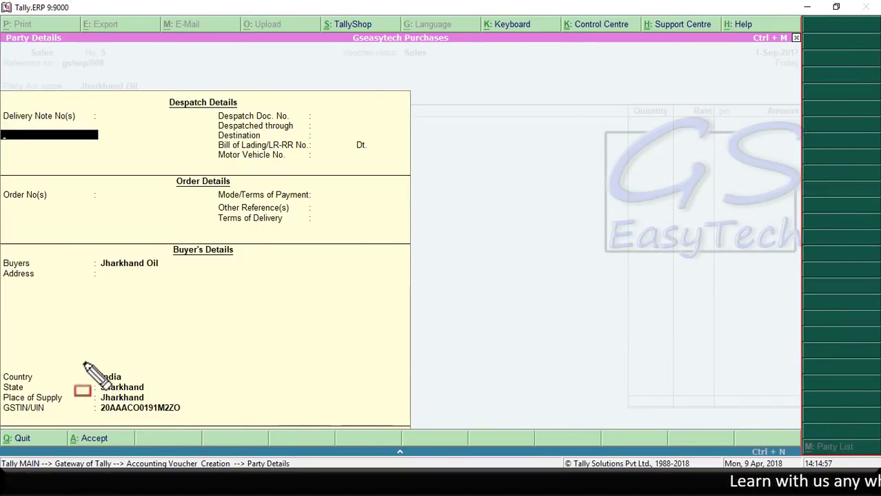
mouse_move(84, 362)
left_mouse_down()
mouse_move(212, 433)
mouse_move(213, 425)
left_mouse_up()
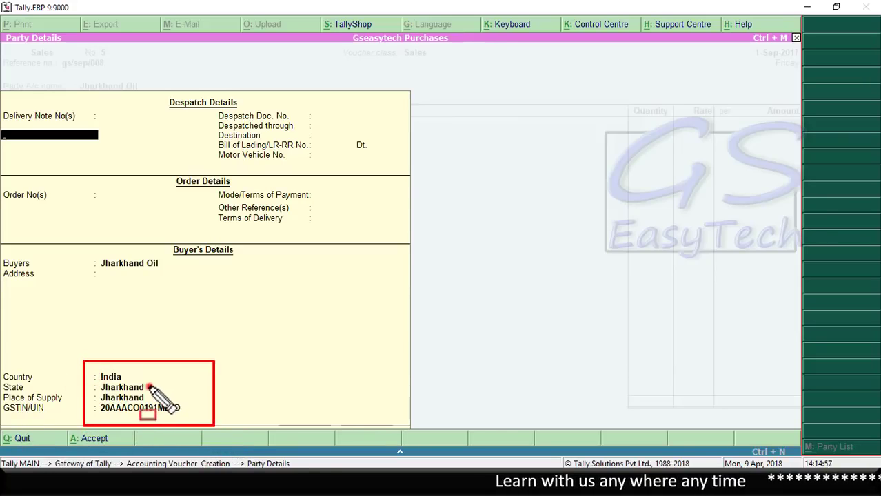
left_click_drag(149, 388, 194, 387)
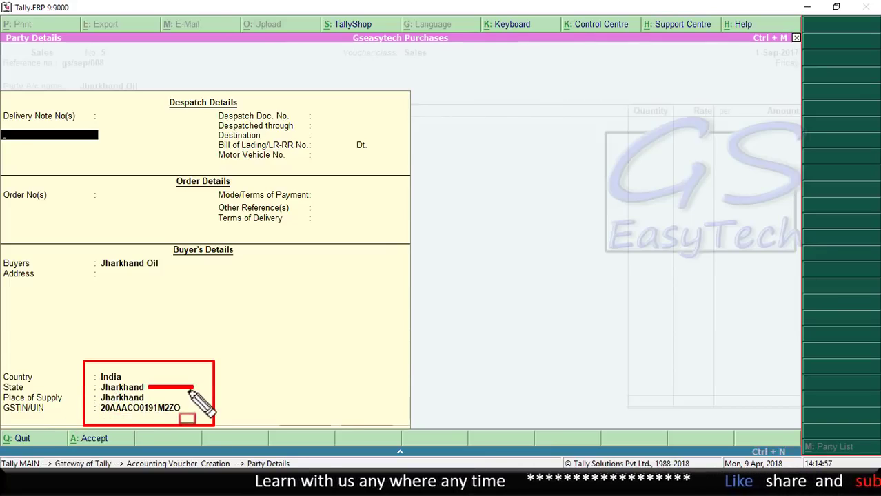
key("Escape")
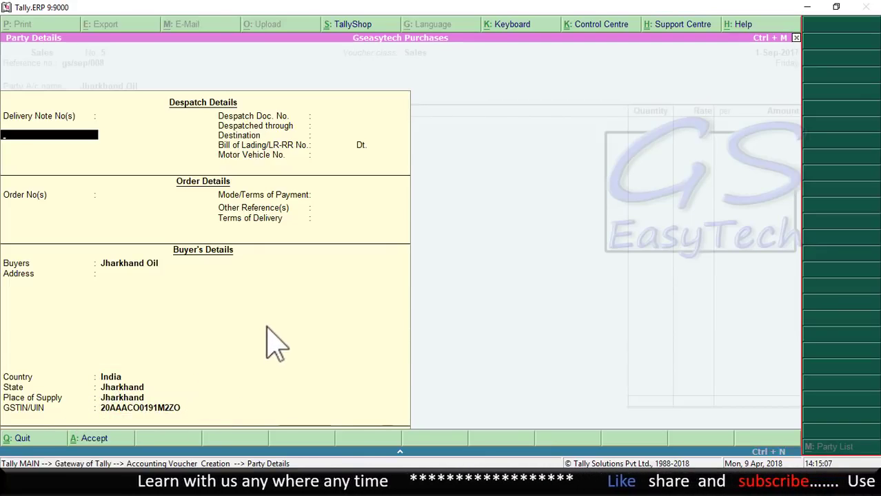
Step: Accept the Jharkhand Oil party details and add 1 Lt of Coconut Oil at a rate of 150.00
key("ctrl+a")
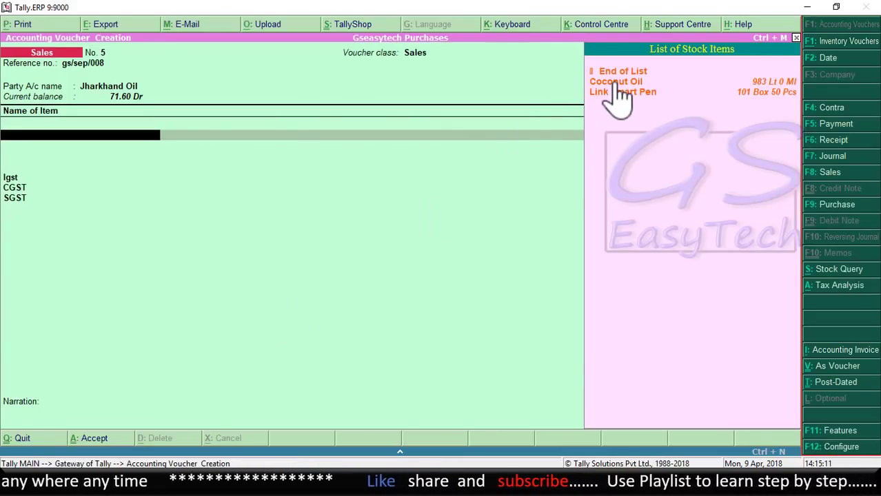
left_click(615, 81)
key("Return")
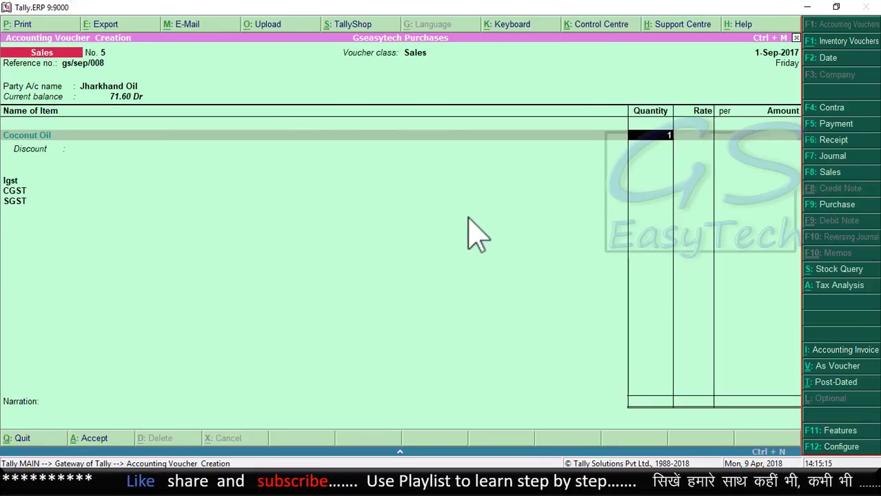
key("Return")
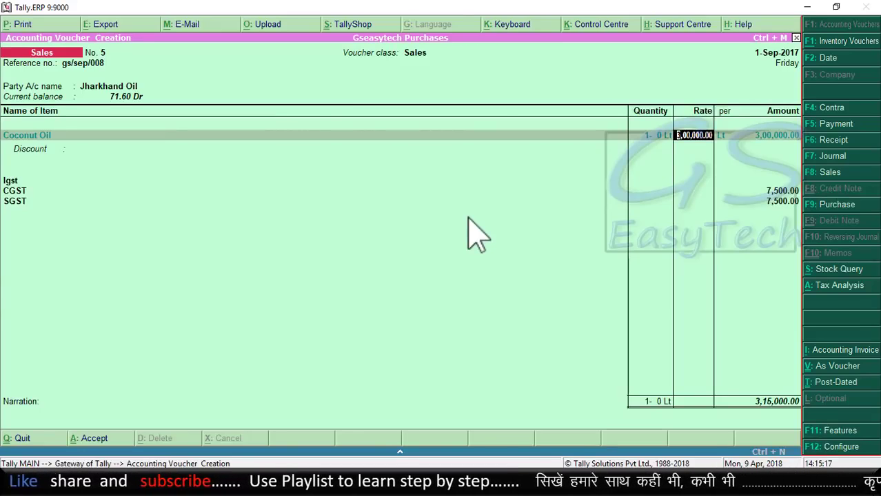
key("Return")
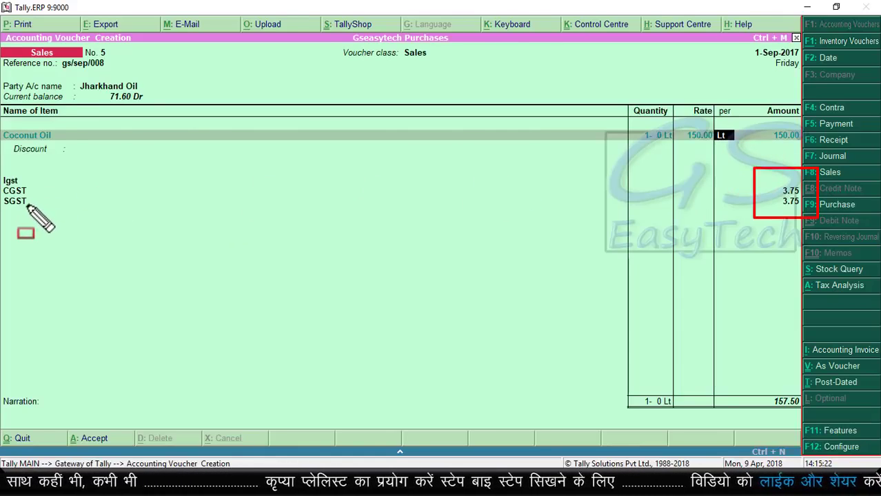
mouse_move(1, 171)
left_mouse_down()
mouse_move(29, 190)
mouse_move(43, 187)
left_mouse_up()
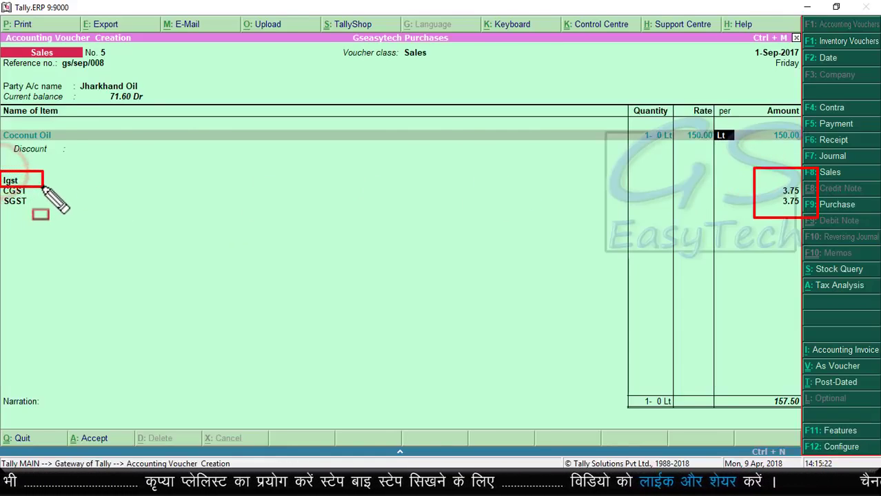
key("Escape")
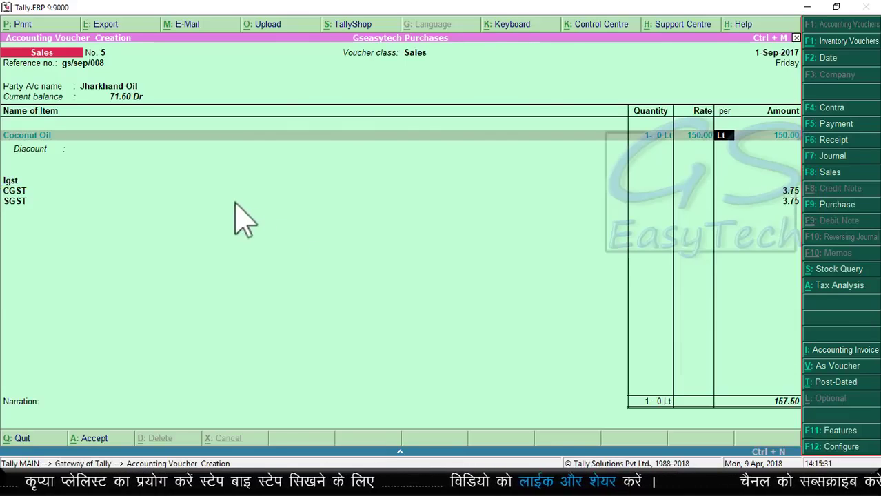
Step: Finish the Coconut Oil line without a discount, leave the narration empty and accept the Jharkhand Oil sales voucher
key("Return")
key("Return")
key("Return")
key("Return")
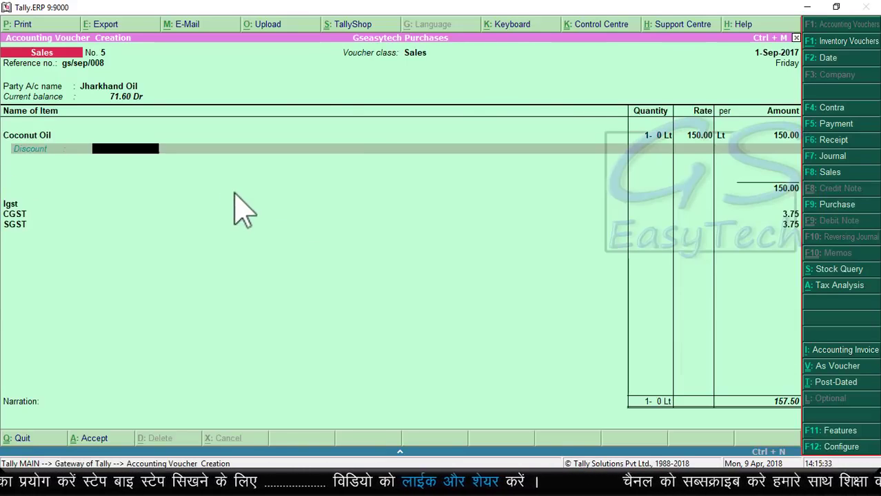
key("Return")
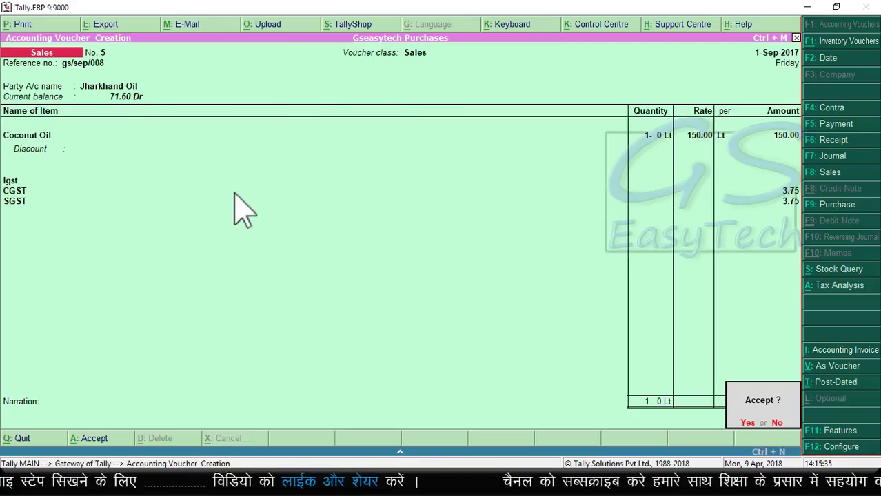
key("Return")
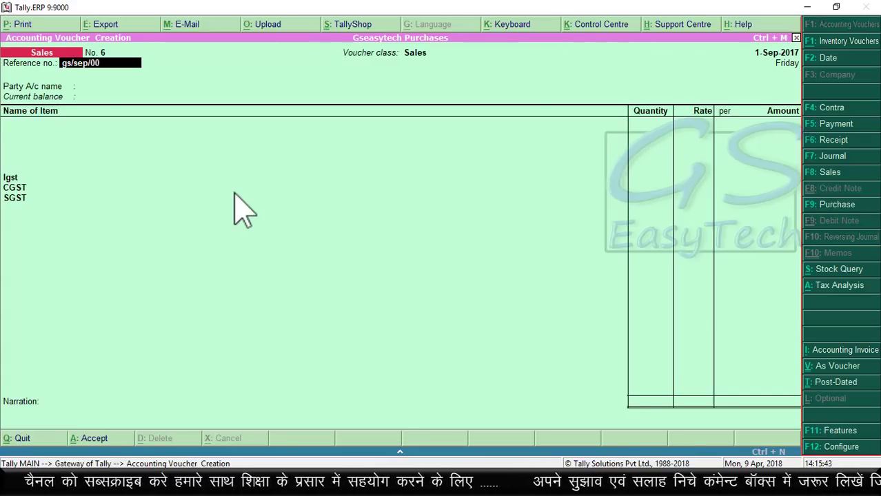
Step: Enter gs/sep/009 as the new sales voucher's reference number, choose Maharastra Oil as the party account and accept its party details
key("Return")
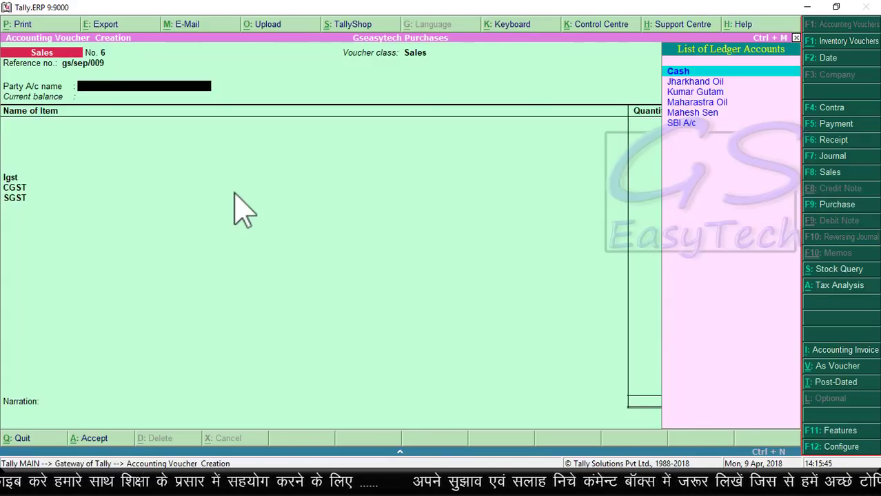
key("Down")
key("Down")
key("Down")
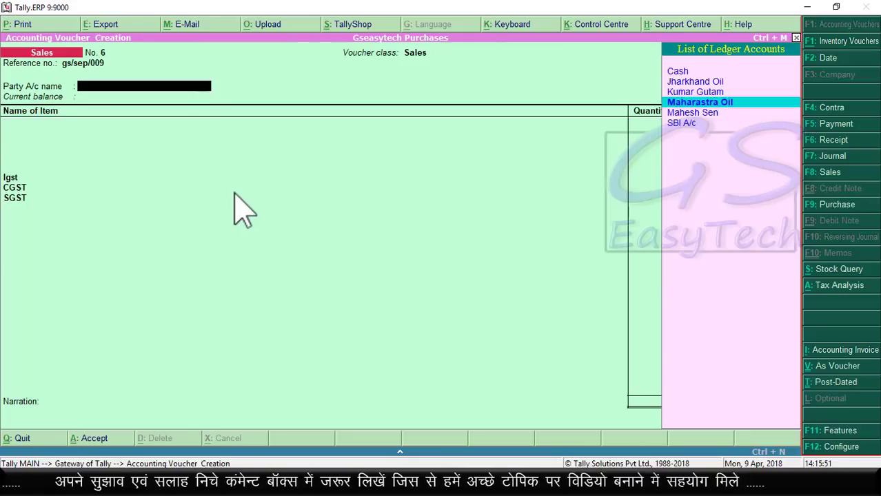
key("Return")
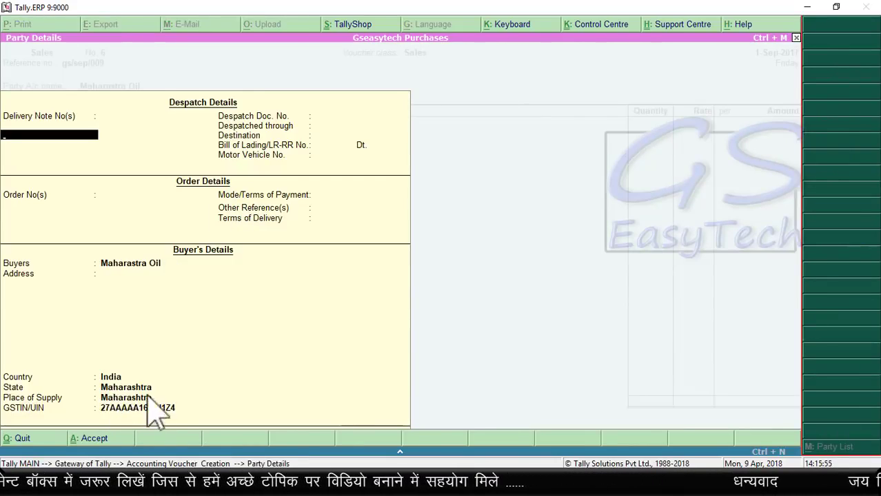
mouse_move(80, 367)
left_mouse_down()
mouse_move(147, 418)
mouse_move(196, 418)
left_mouse_up()
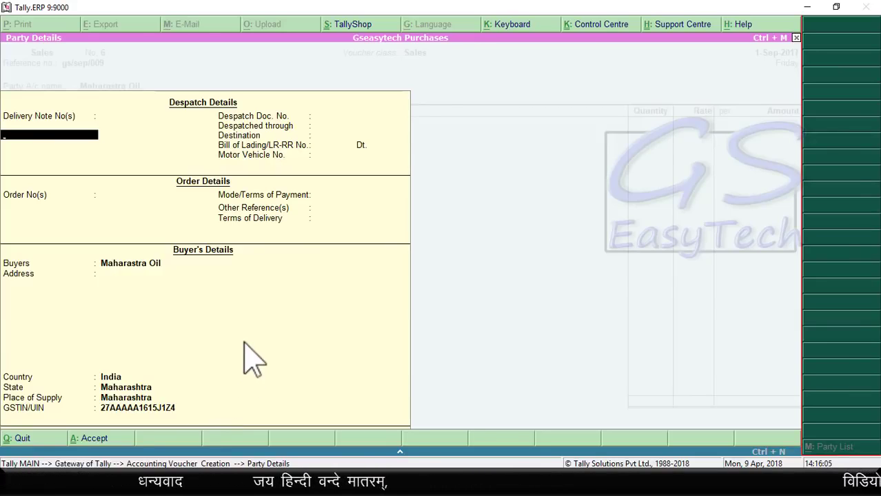
key("ctrl+a")
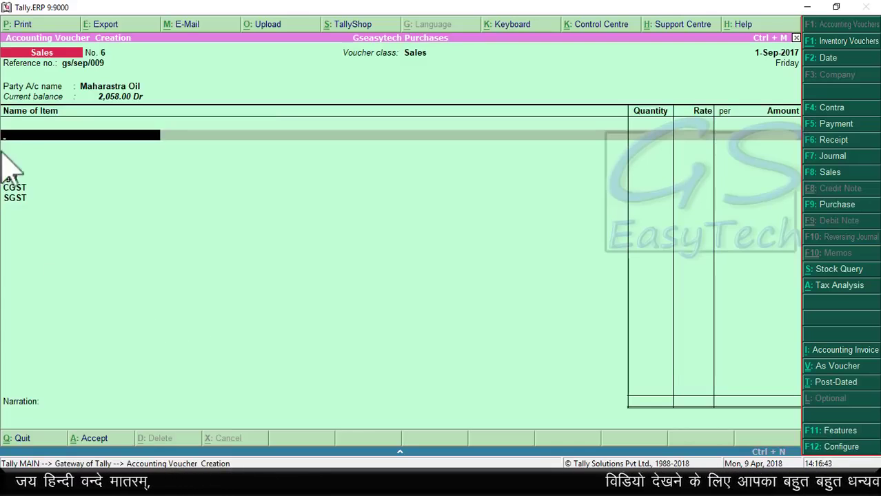
Step: Add the stock item Coconut Oil with a quantity of 1 Lt to the Maharastra Oil voucher
key("space")
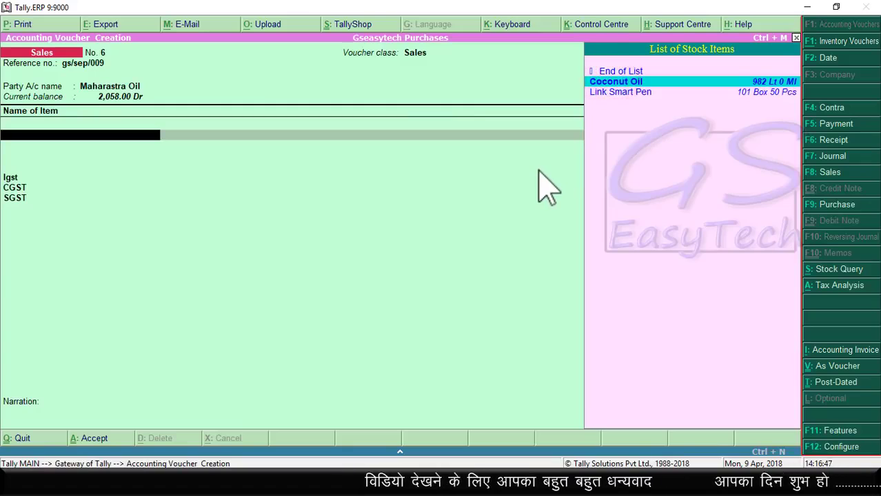
key("Return")
type("1")
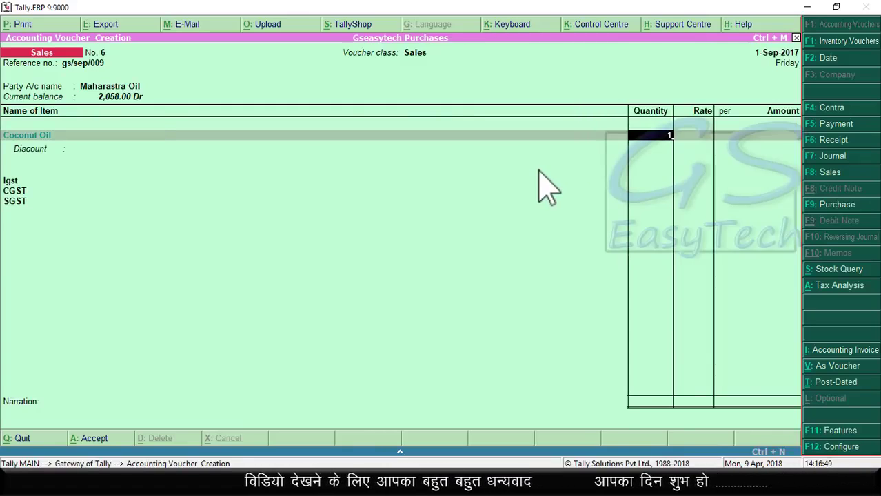
key("Return")
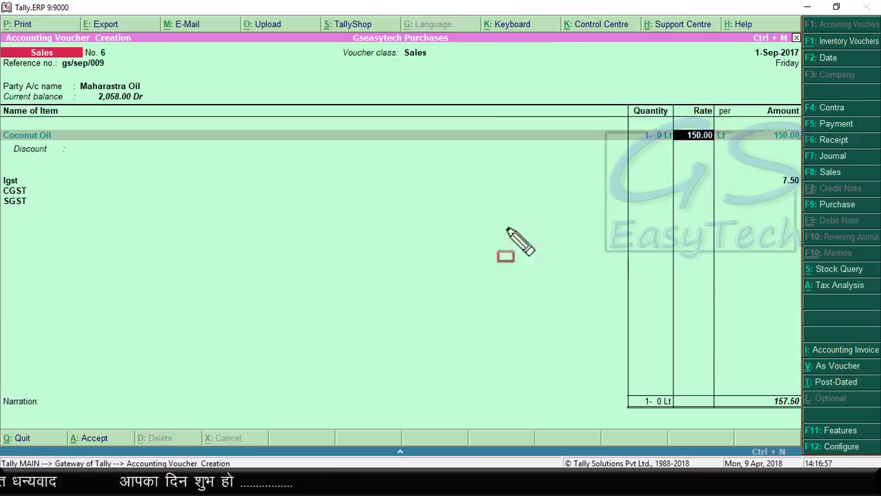
mouse_move(2, 173)
left_mouse_down()
mouse_move(69, 191)
mouse_move(799, 194)
left_mouse_up()
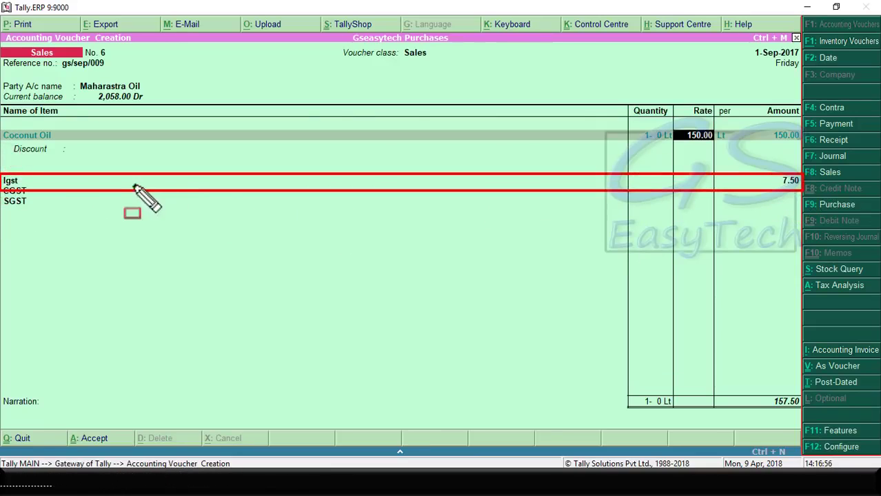
key("Escape")
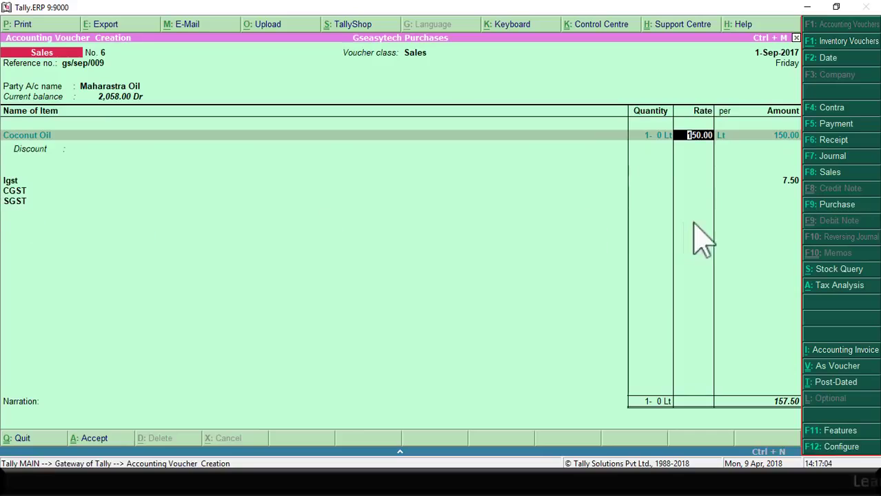
Step: Keep the 150.00 rate for Coconut Oil, leave the discount blank and end the item list to reach the narration
key("Return")
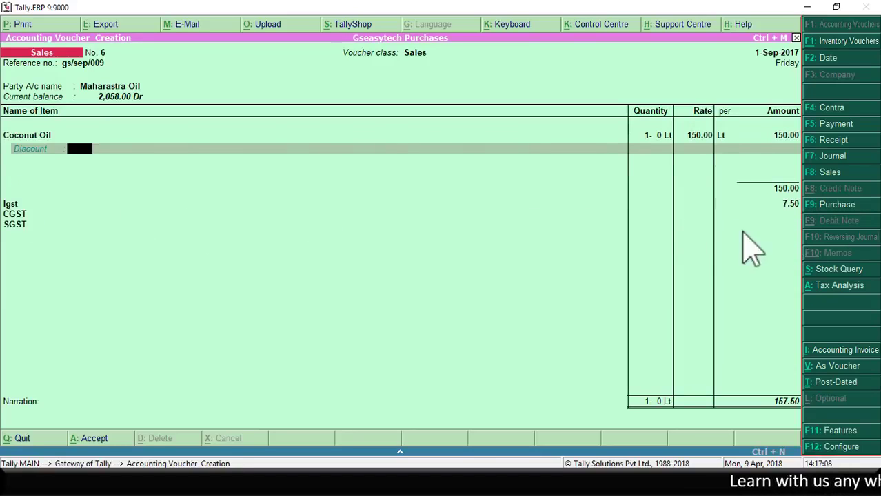
key("Return")
key("Return")
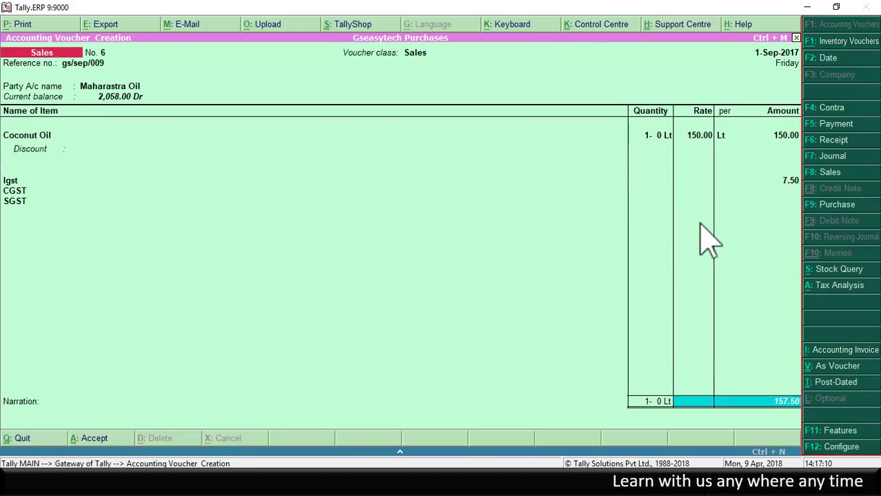
key("Return")
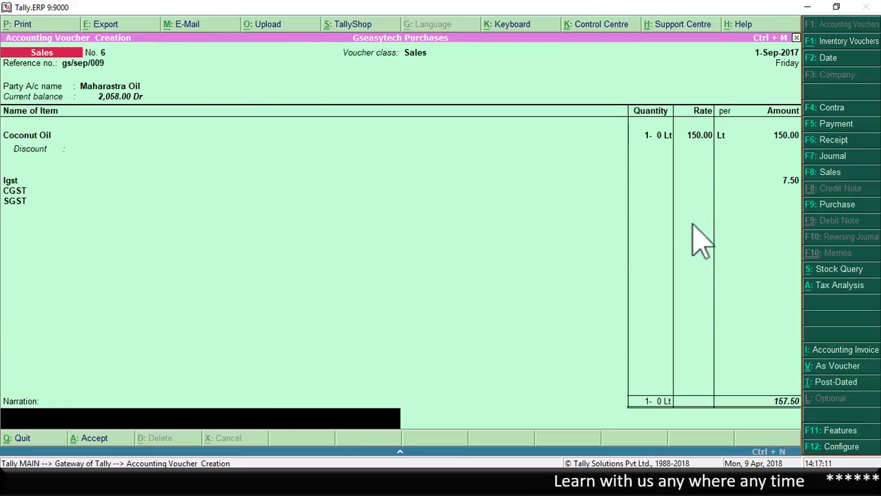
Step: Open the Maharastra Oil voucher's Tax Invoice for printing with the print preview kept on
left_click(31, 24)
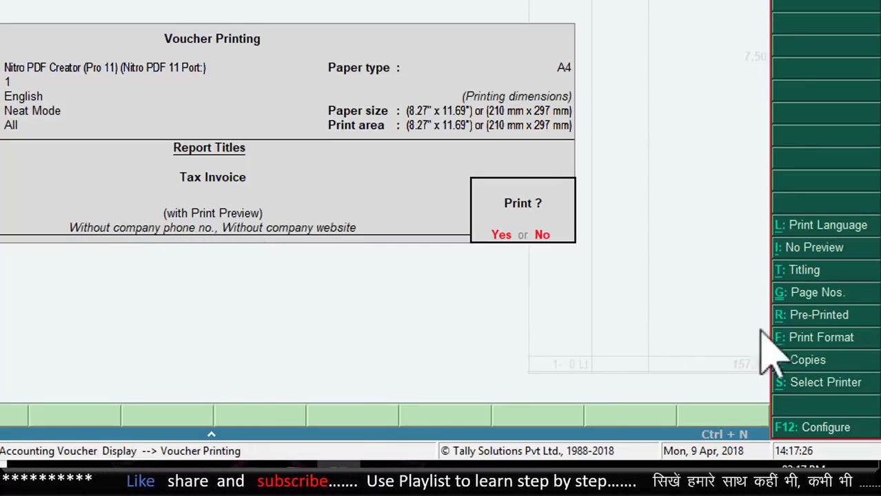
left_click(822, 249)
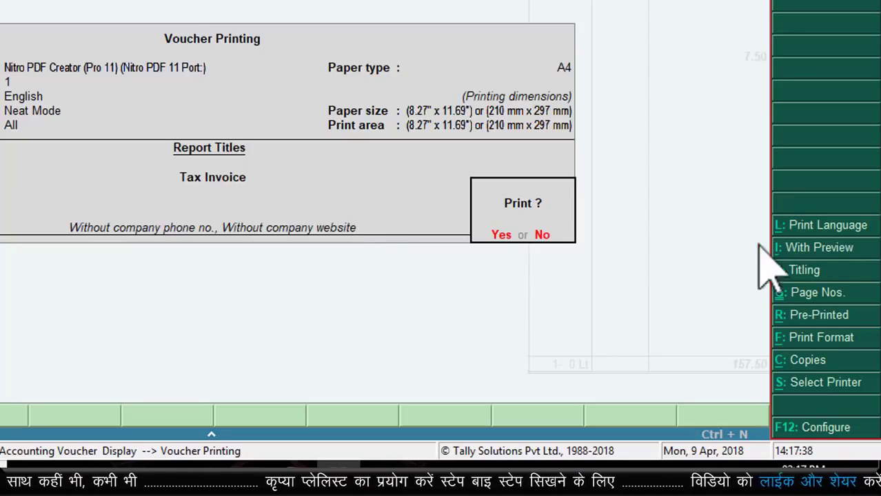
left_click(813, 250)
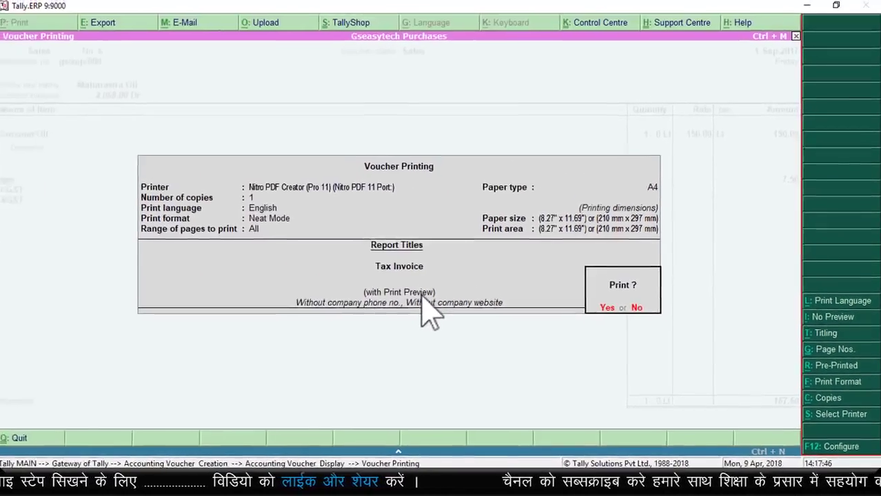
left_click(607, 308)
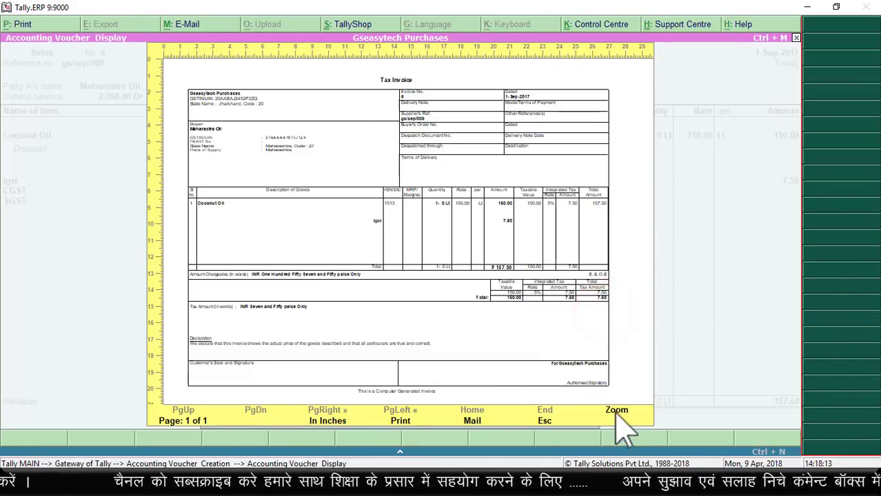
Step: Enlarge the Tax Invoice preview and examine the Igst line below Coconut Oil
left_click(615, 412)
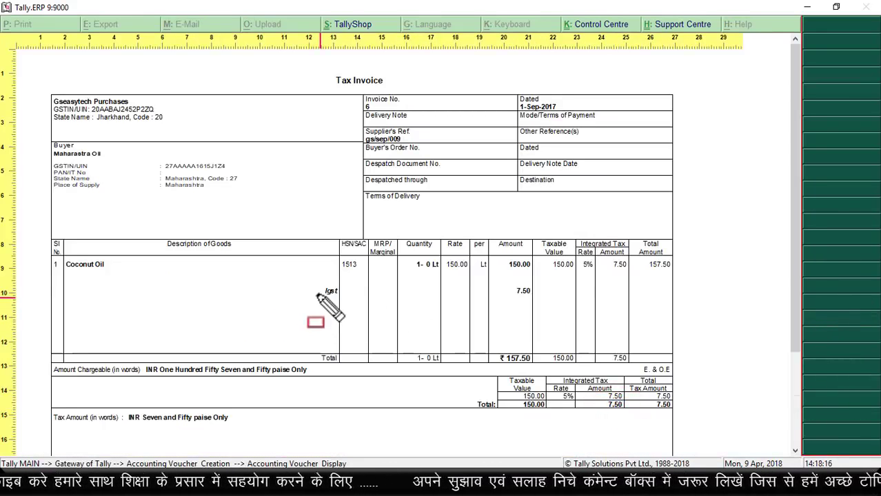
mouse_move(313, 280)
left_mouse_down()
mouse_move(347, 301)
mouse_move(330, 323)
mouse_move(340, 336)
left_mouse_up()
key("Escape")
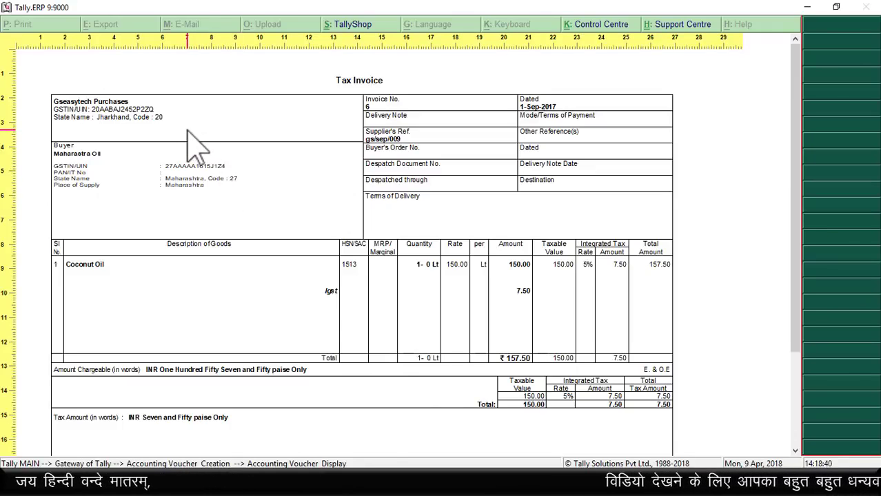
Step: Close the invoice preview and accept the Maharastra Oil sales voucher
left_click(348, 327)
key("Escape")
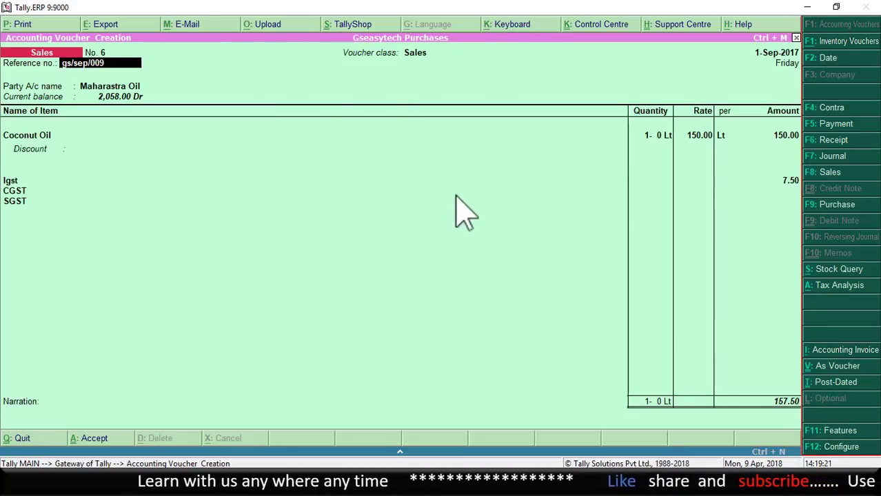
key("ctrl+a")
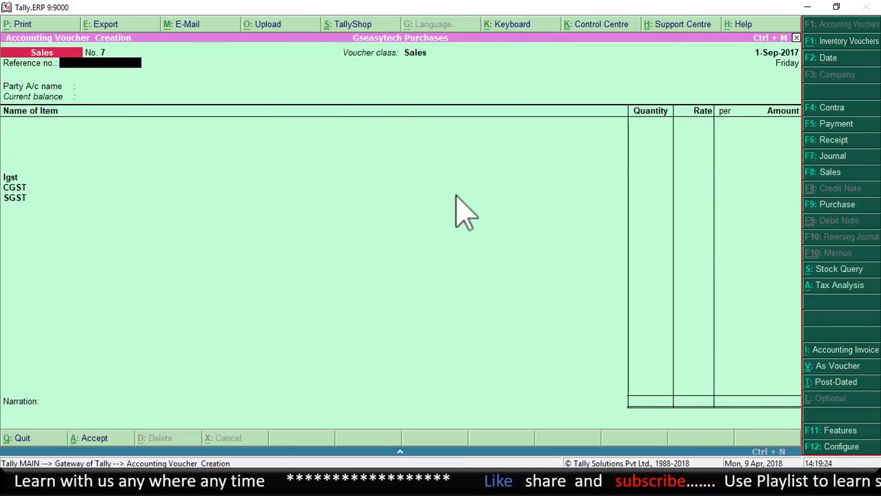
Step: Enter gs/sep/010 as the new sales voucher's reference number and choose the individual customer listed between Jharkhand Oil and Maharastra Oil as party
key("Return")
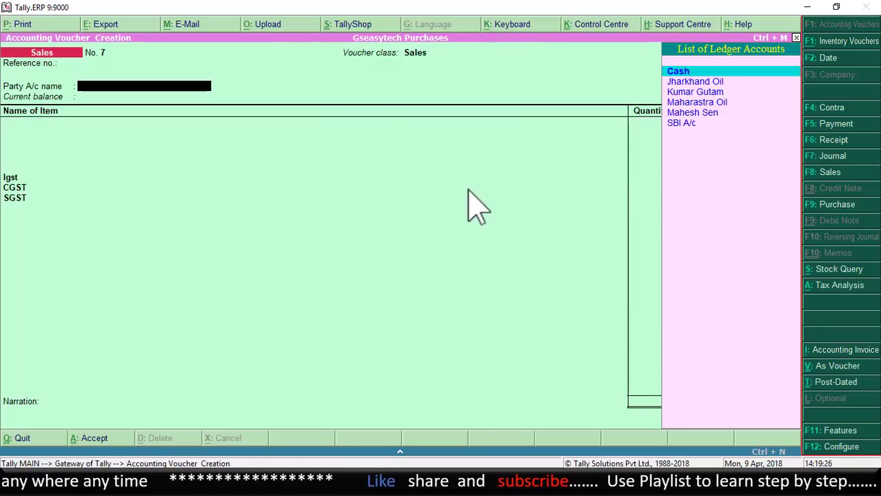
key("BackSpace")
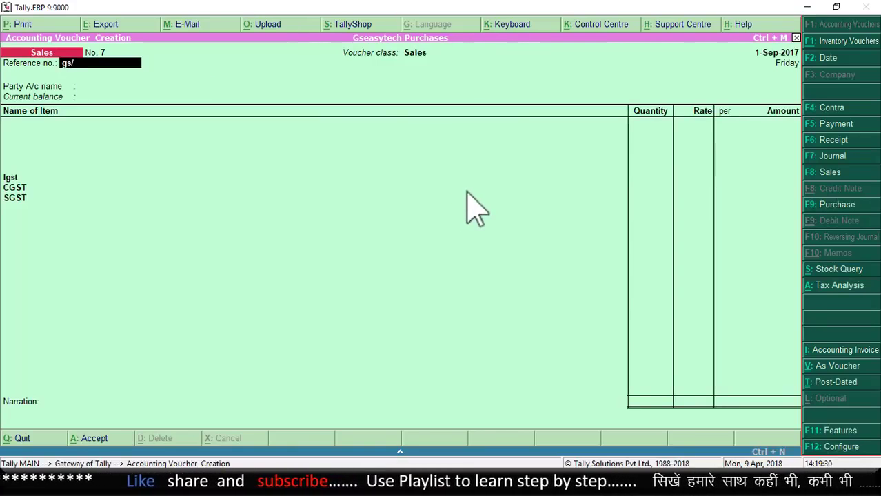
type("sep/010")
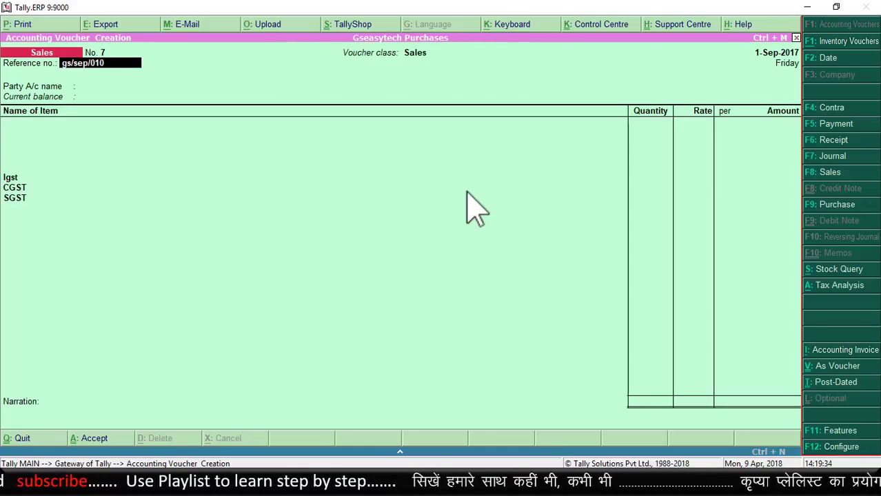
key("Return")
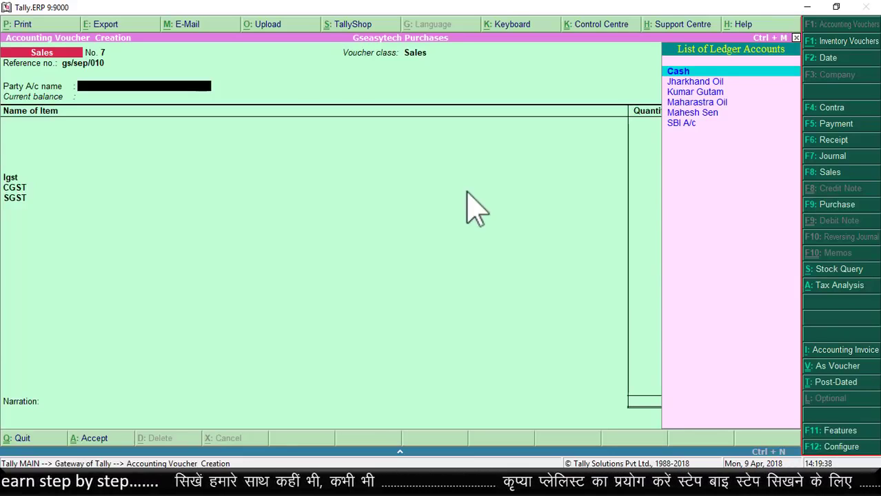
key("Down")
key("Down")
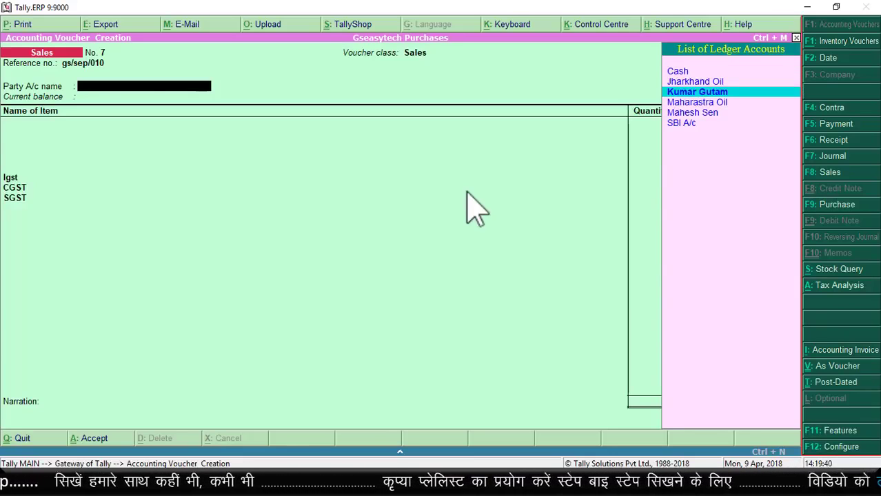
key("Return")
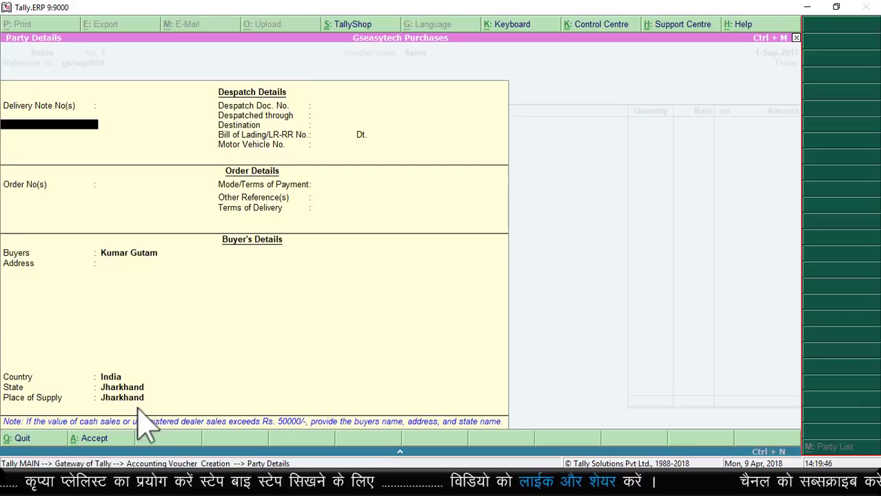
Step: Check the buyer's State and Place of Supply and accept the party details
key("ctrl+2")
mouse_move(81, 395)
left_mouse_down()
mouse_move(129, 416)
mouse_move(187, 416)
left_mouse_up()
key("Escape")
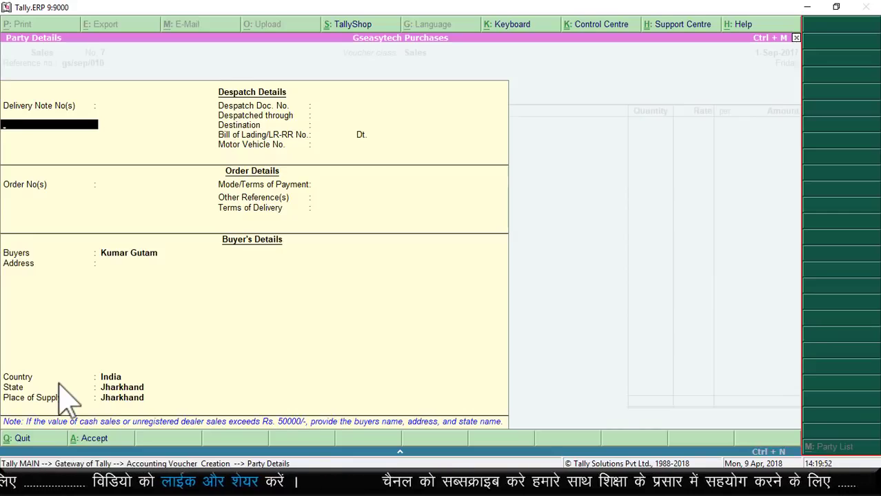
key("ctrl+2")
mouse_move(2, 378)
left_mouse_down()
mouse_move(13, 394)
mouse_move(180, 391)
left_mouse_up()
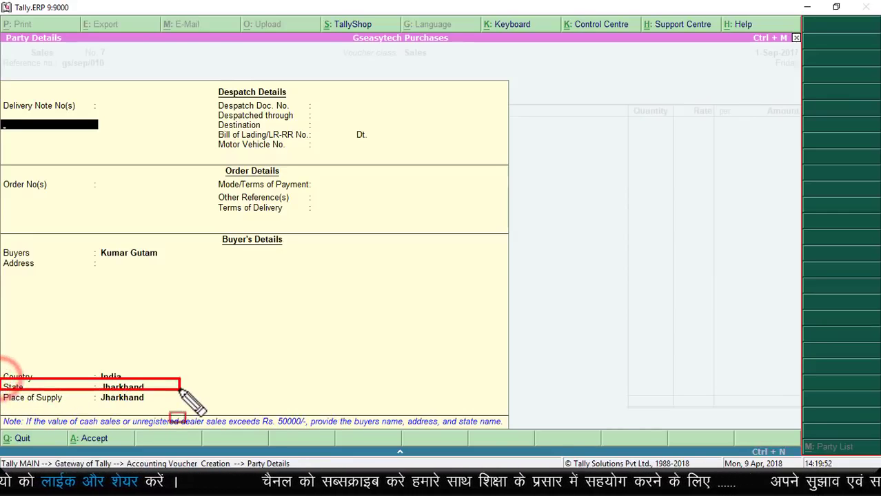
key("Escape")
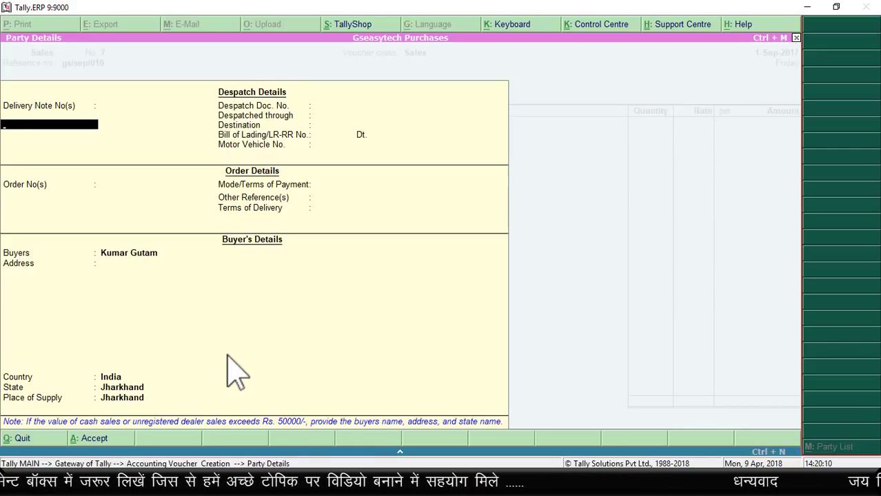
key("ctrl+a")
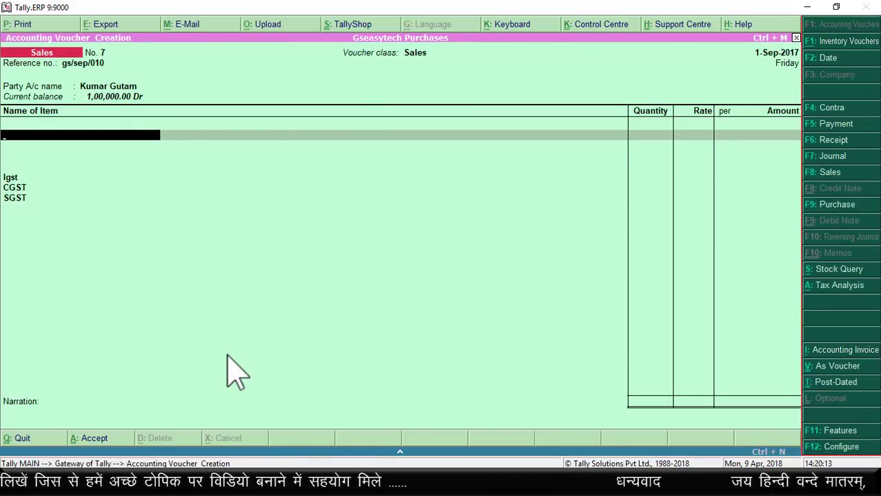
Step: Add Link Smart Pen as the voucher's item with a quantity of 1 box
type("C")
left_click(604, 94)
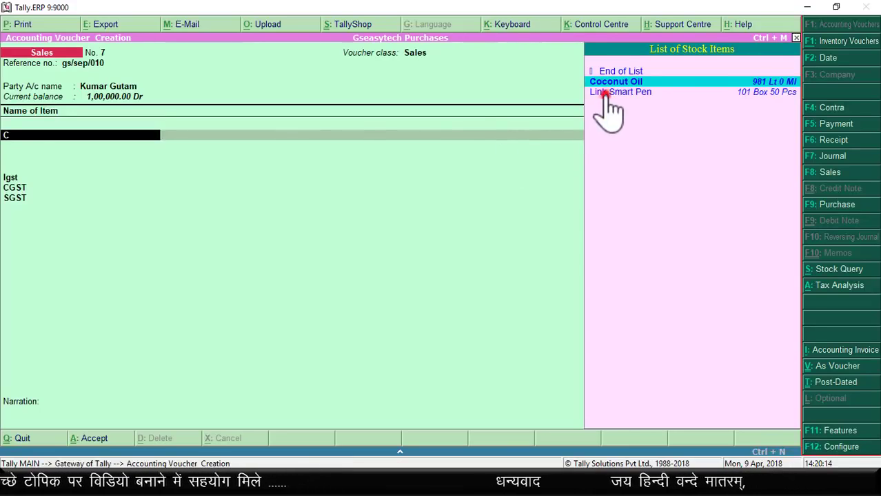
key("Return")
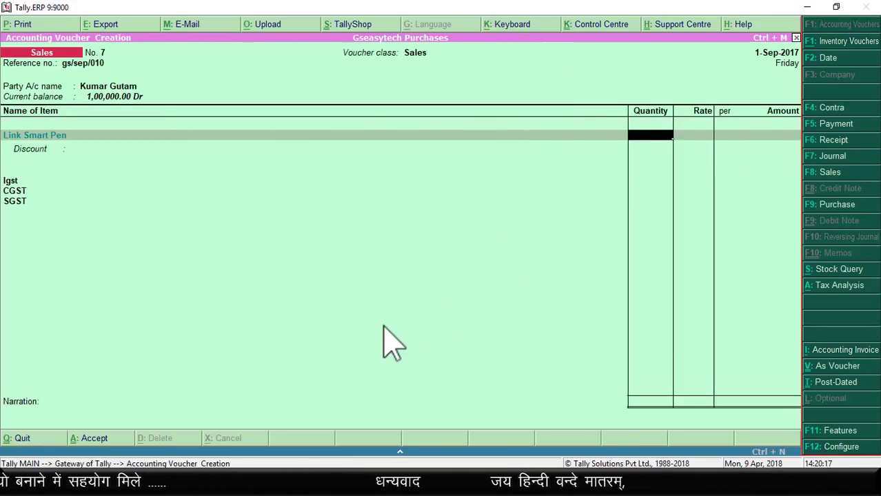
key("Return")
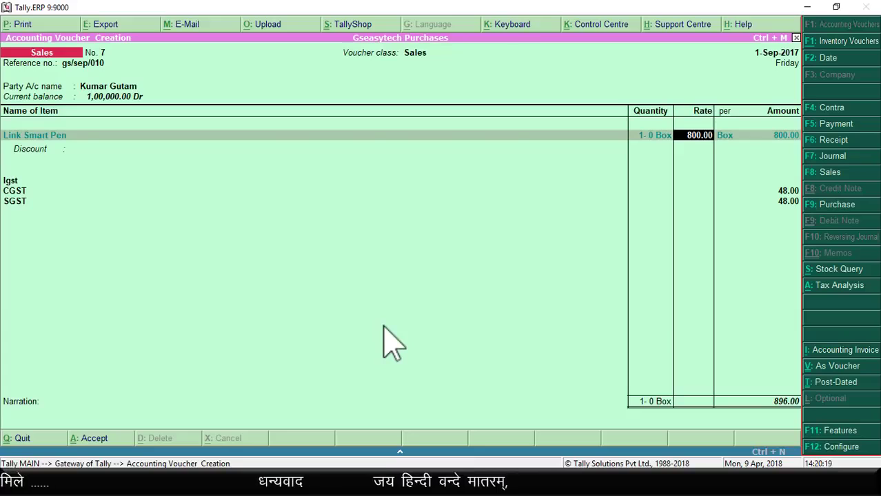
Step: Keep the 800.00 rate per Box for Link Smart Pen, leave the discount blank and end the item list
key("Return")
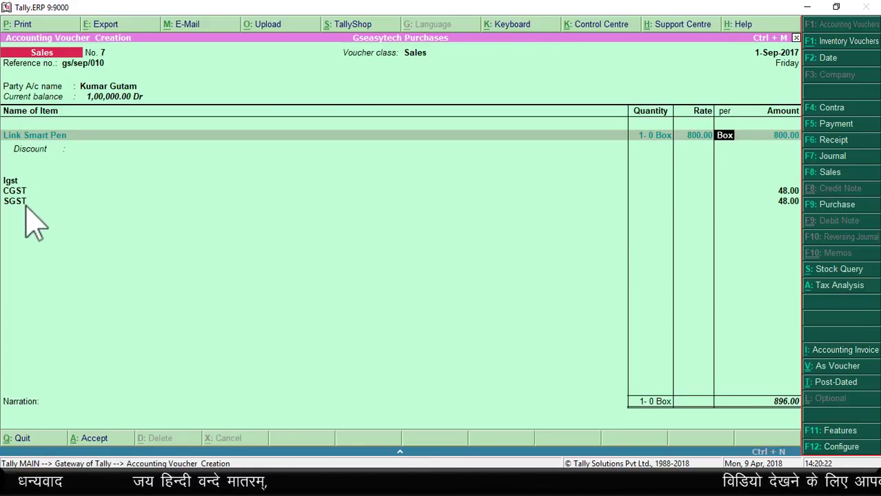
key("Return")
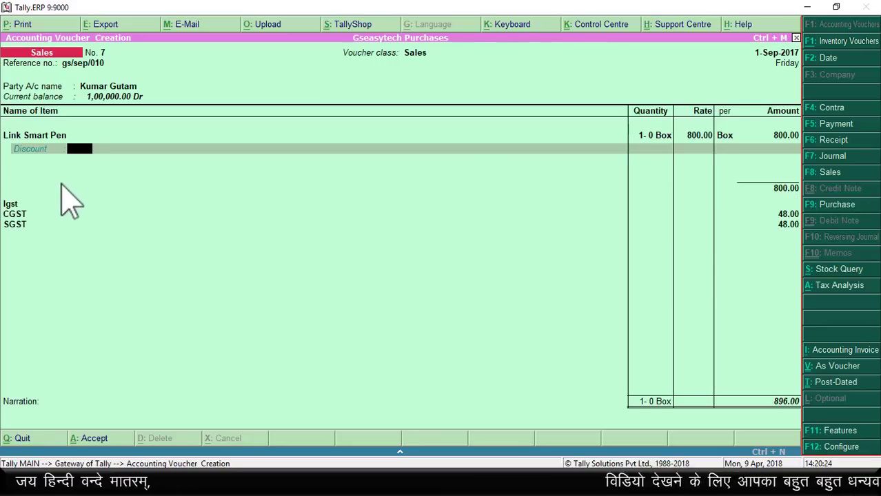
key("Return")
key("Return")
key("Return")
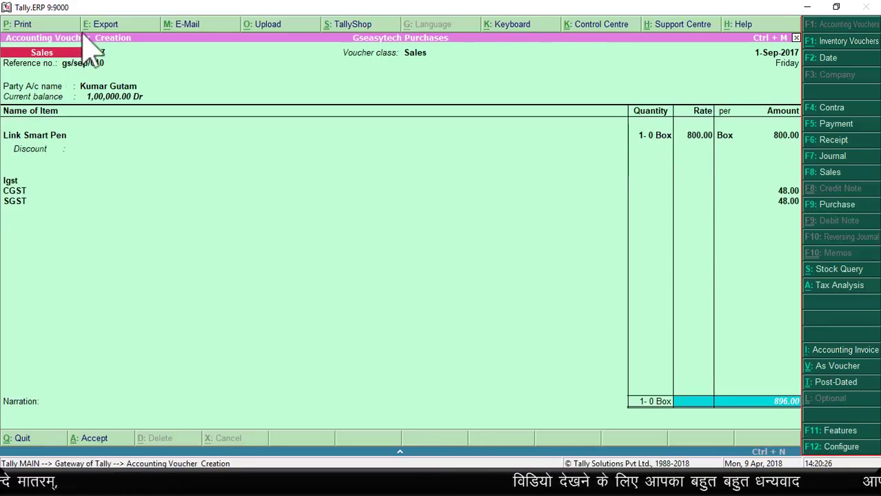
Step: Open the Link Smart Pen voucher's Tax Invoice in an enlarged print preview, examine the CGST and SGST lines and close the preview
left_click(21, 24)
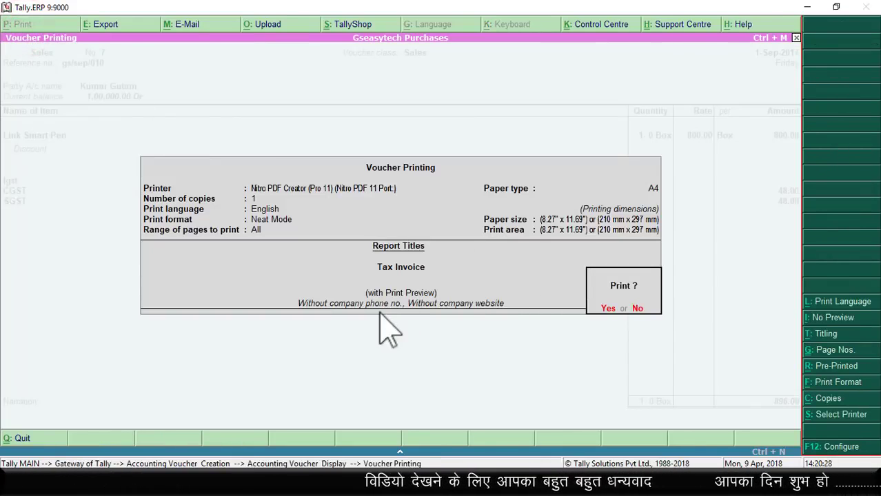
left_click(607, 309)
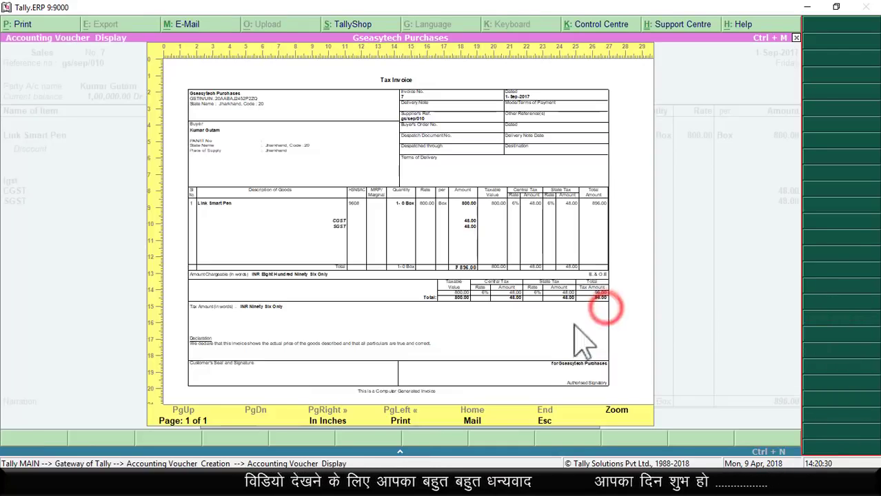
left_click(617, 409)
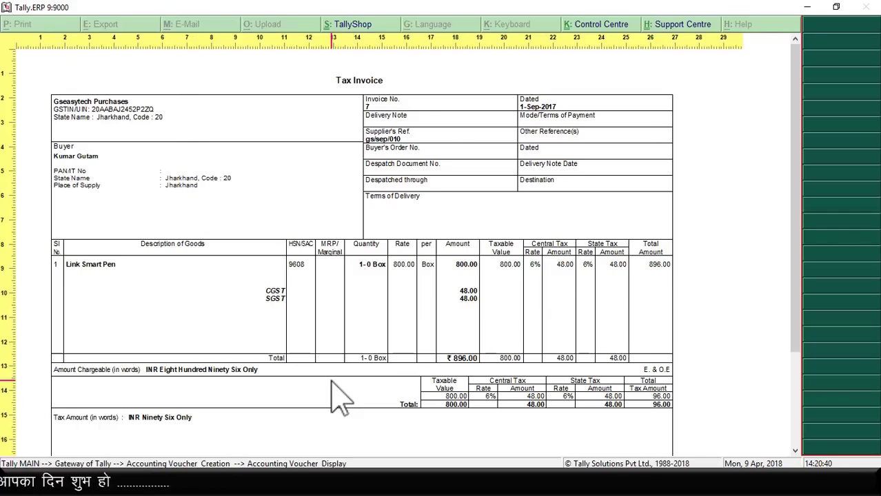
key("Escape")
key("Escape")
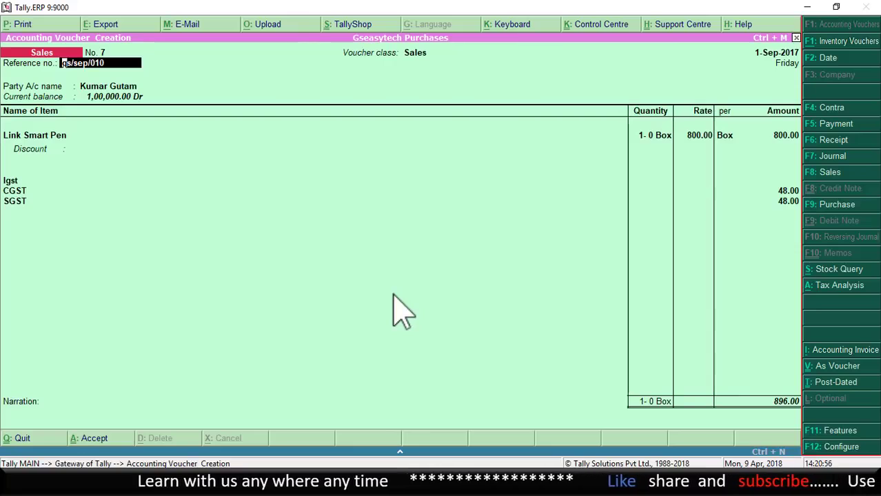
key("Return")
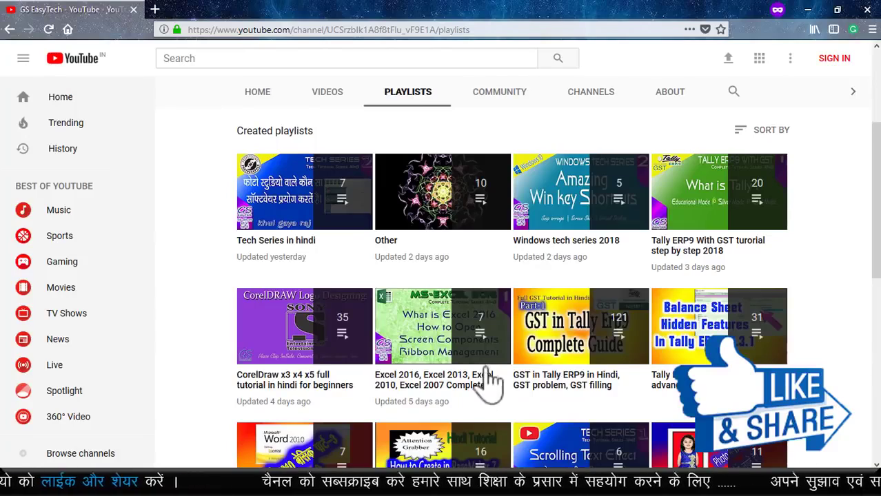
scroll(666, 226, "up", 3)
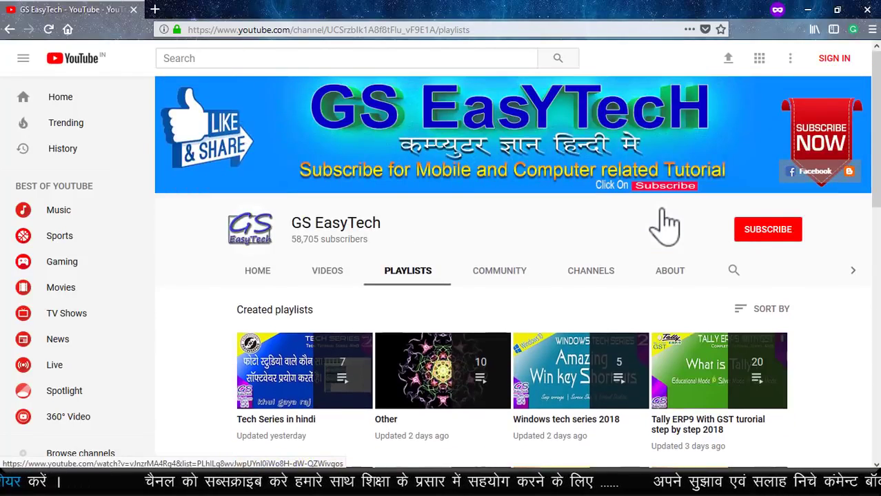